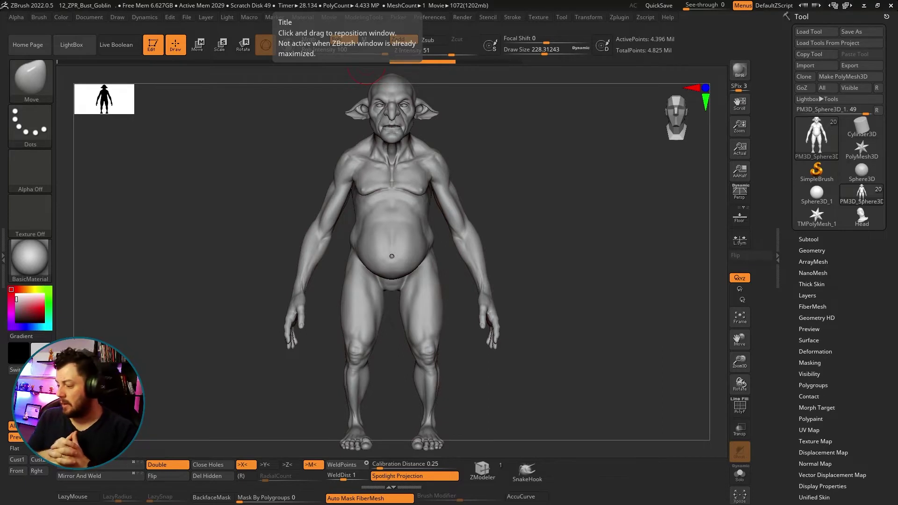
Show the goblin's subtools, preview low-poly PM3D_Sphere3D_3, then return to high-detail PM3D_Sphere3D_1
{"action": "left_click", "coordinate": [809, 239]}
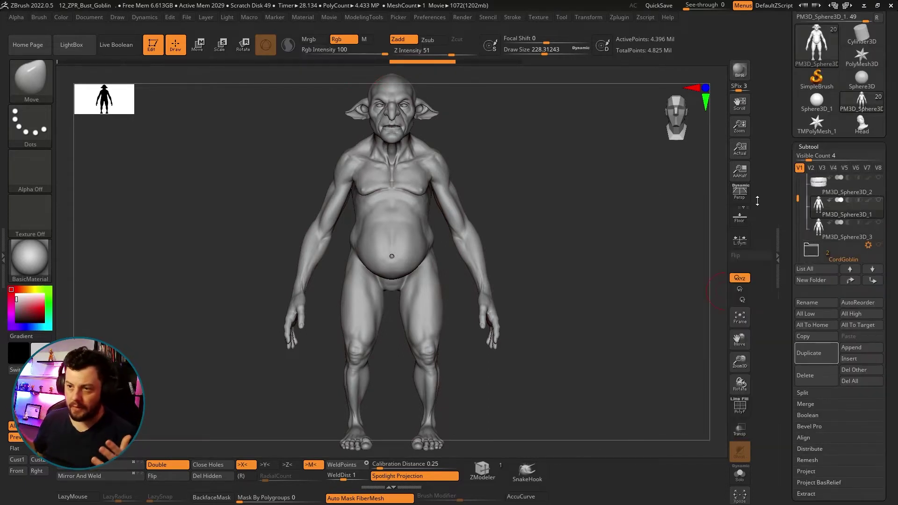
{"action": "left_click", "coordinate": [840, 230]}
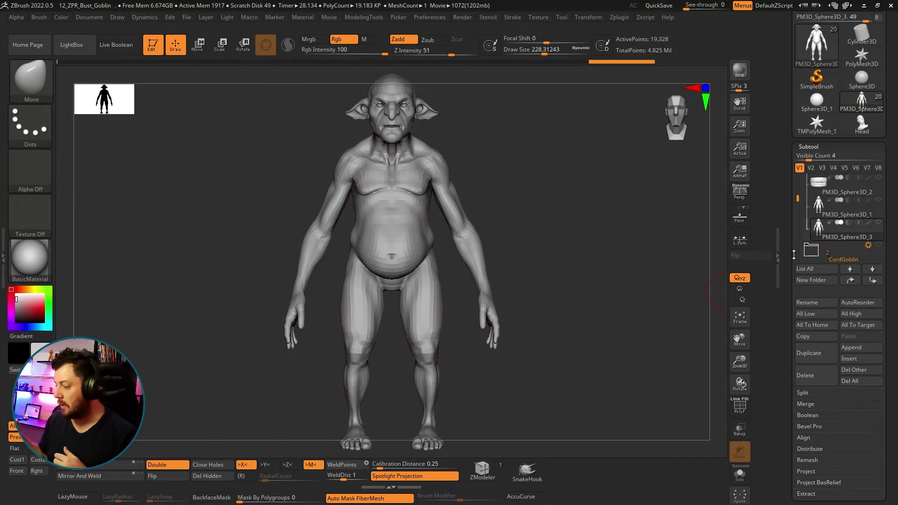
{"action": "left_click", "coordinate": [845, 212]}
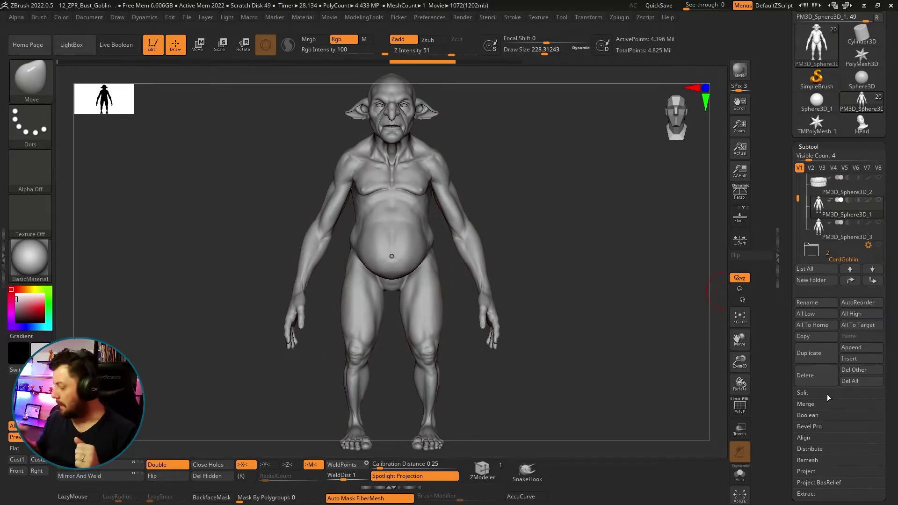
Expand the Tool's Export and Import option panels
{"action": "left_click_drag", "start_coordinate": [791, 304], "coordinate": [796, 236]}
{"action": "left_click", "coordinate": [812, 421]}
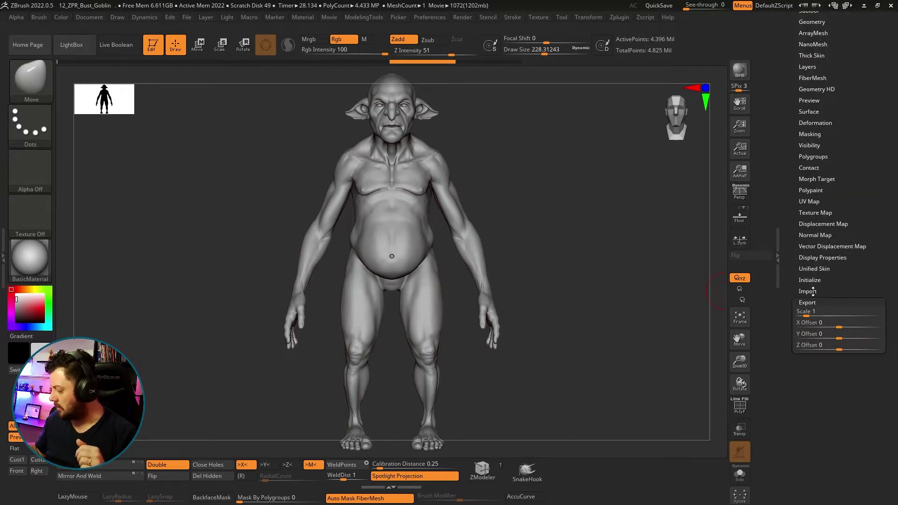
{"action": "left_click", "coordinate": [813, 291]}
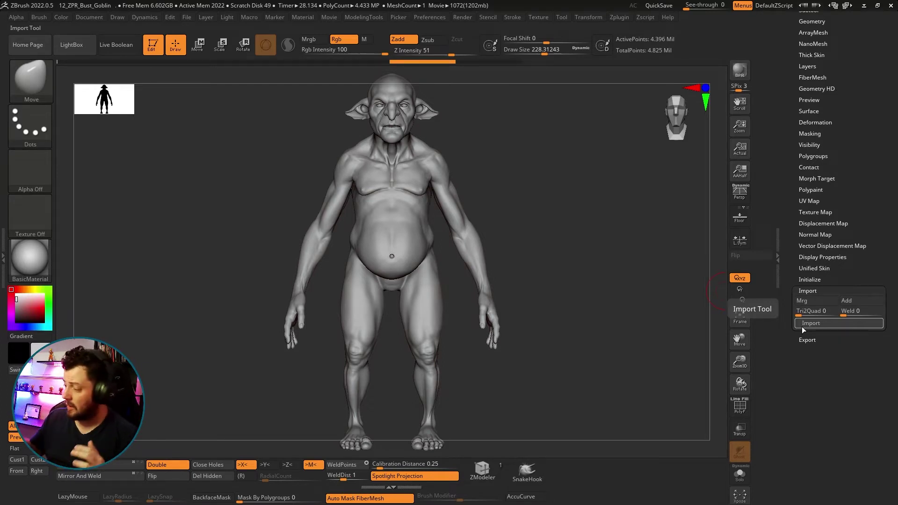
Review the Preferences ImportExport options, collapse them, and return to the subtool list
{"action": "left_click", "coordinate": [435, 19]}
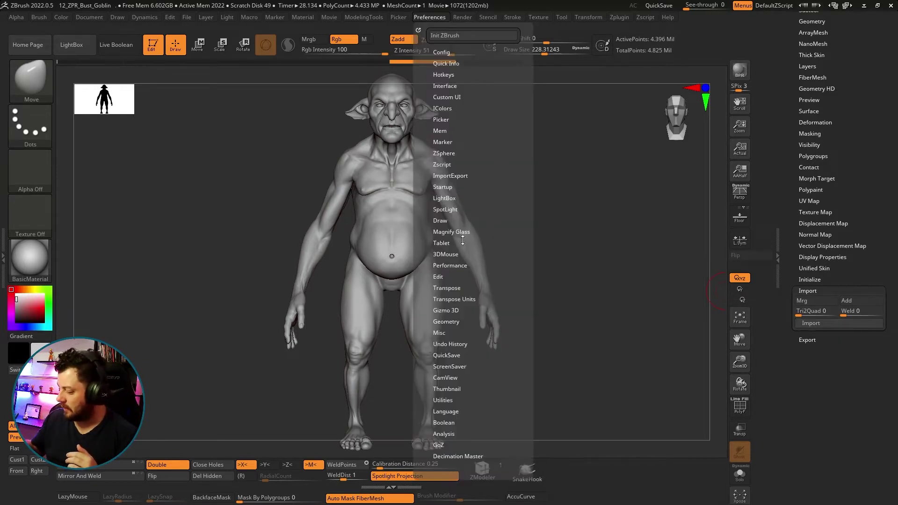
{"action": "left_click", "coordinate": [451, 175]}
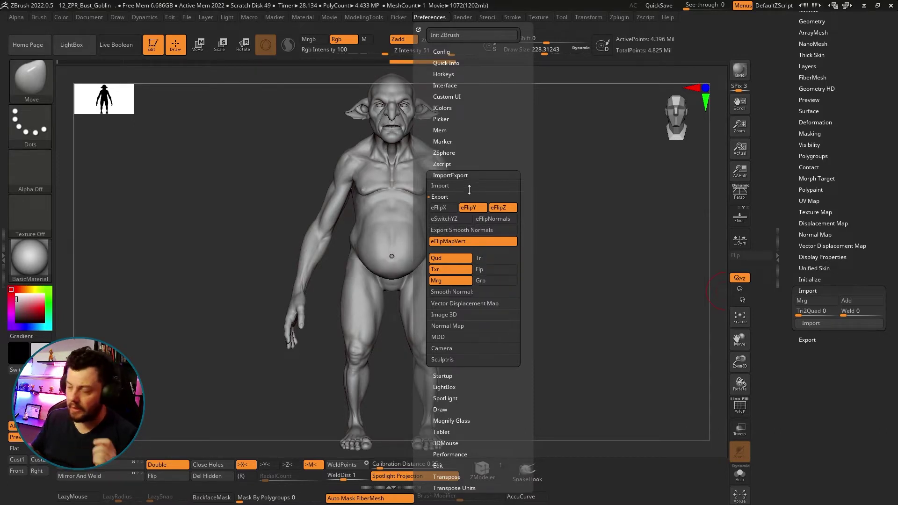
{"action": "left_click", "coordinate": [463, 175]}
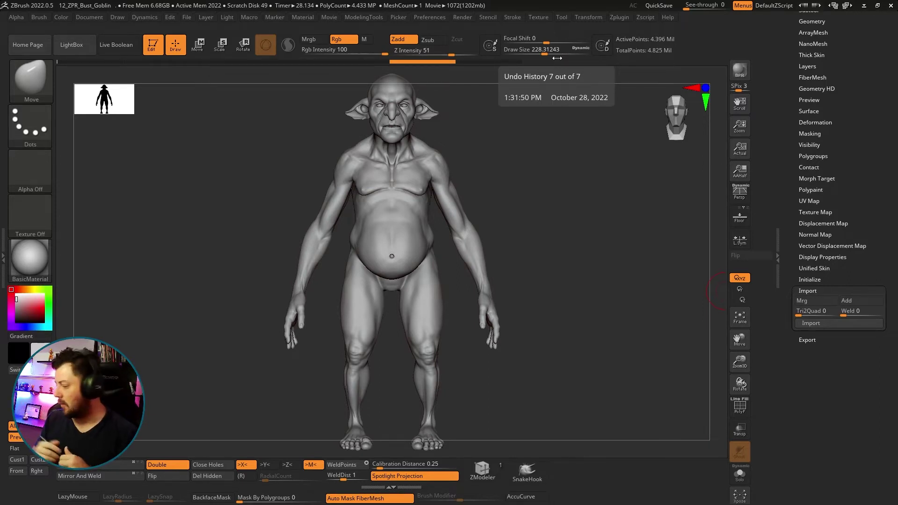
{"action": "scroll", "coordinate": [823, 210], "scroll_direction": "up", "scroll_amount": 5}
{"action": "scroll", "coordinate": [809, 178], "scroll_direction": "up", "scroll_amount": 5}
{"action": "left_click", "coordinate": [807, 155]}
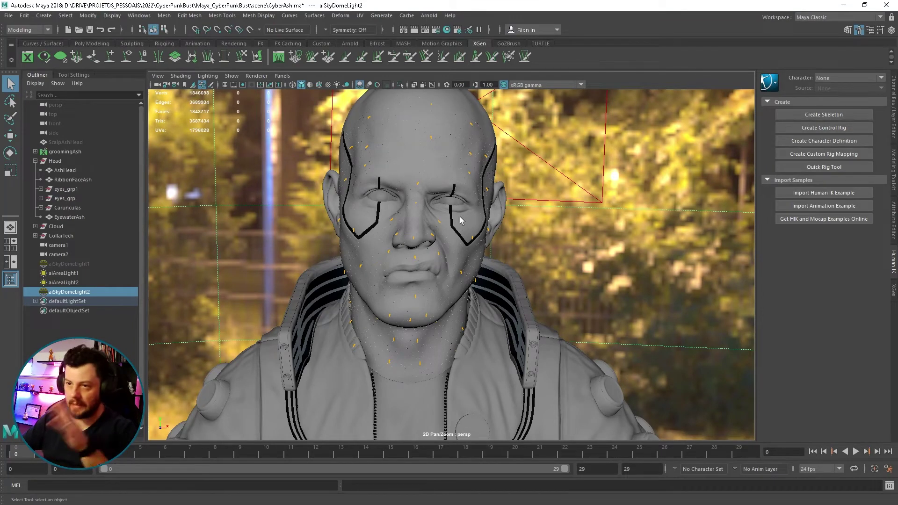
Hide the bust's groom guides with Ctrl+H and frame the whole head and shoulders
{"action": "mouse_move", "coordinate": [549, 215]}
{"action": "left_mouse_down", "text": "alt"}
{"action": "mouse_move", "coordinate": [549, 233]}
{"action": "mouse_move", "coordinate": [598, 270]}
{"action": "left_mouse_up", "text": "alt"}
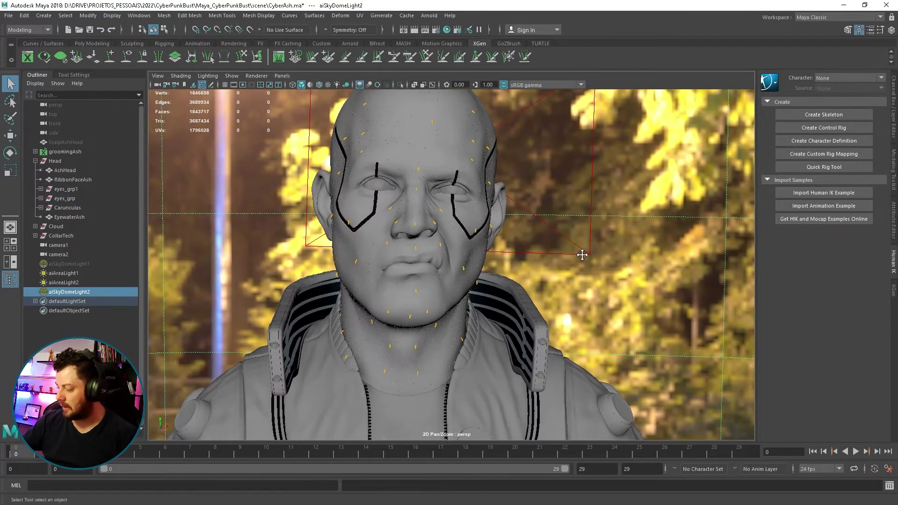
{"action": "key", "text": "ctrl+h"}
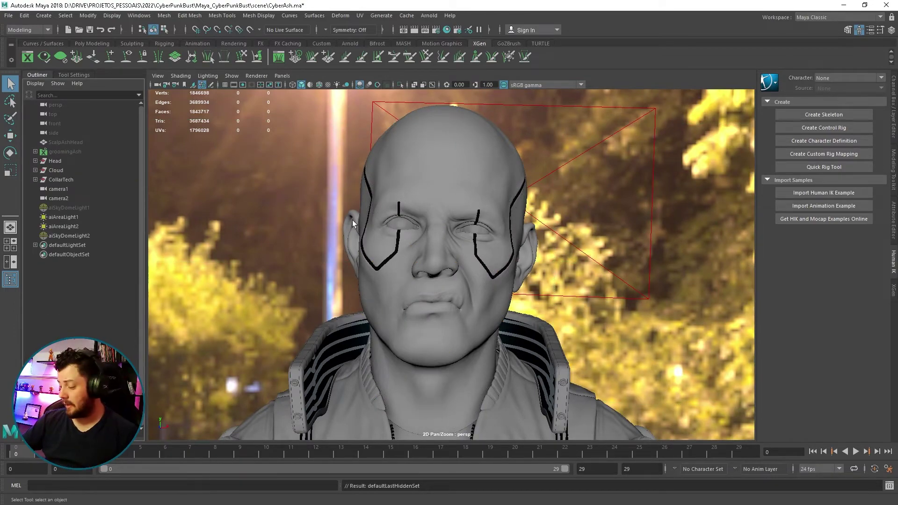
{"action": "mouse_move", "coordinate": [477, 251]}
{"action": "left_mouse_down", "text": "alt"}
{"action": "mouse_move", "coordinate": [588, 272]}
{"action": "mouse_move", "coordinate": [475, 279]}
{"action": "left_mouse_up", "text": "alt"}
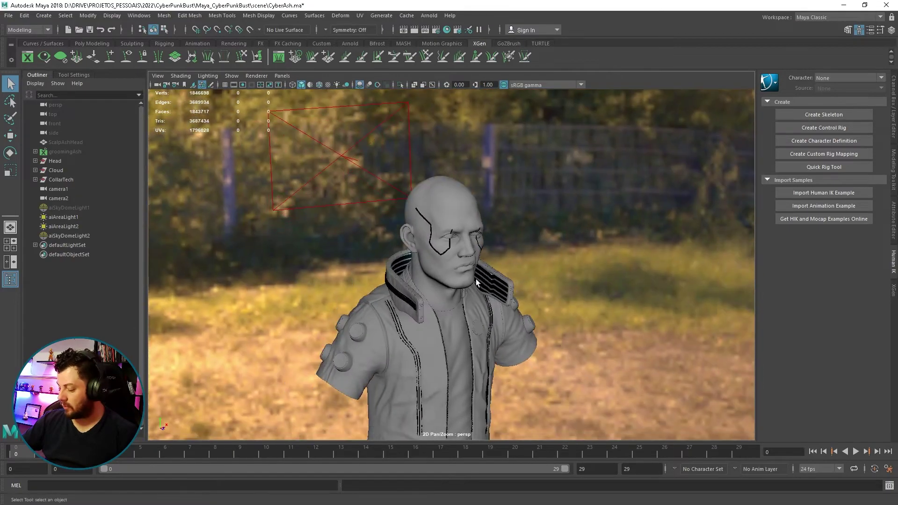
{"action": "scroll", "coordinate": [475, 278], "scroll_direction": "up", "scroll_amount": 5}
{"action": "left_click_drag", "start_coordinate": [609, 302], "coordinate": [541, 268], "text": "alt"}
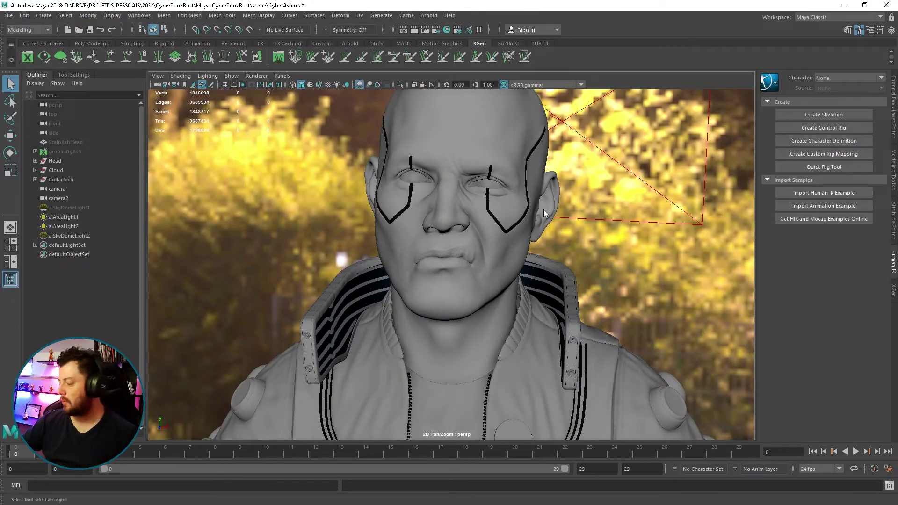
{"action": "mouse_move", "coordinate": [544, 210]}
{"action": "left_mouse_down", "text": "alt"}
{"action": "mouse_move", "coordinate": [600, 254]}
{"action": "mouse_move", "coordinate": [594, 275]}
{"action": "mouse_move", "coordinate": [637, 273]}
{"action": "left_mouse_up", "text": "alt"}
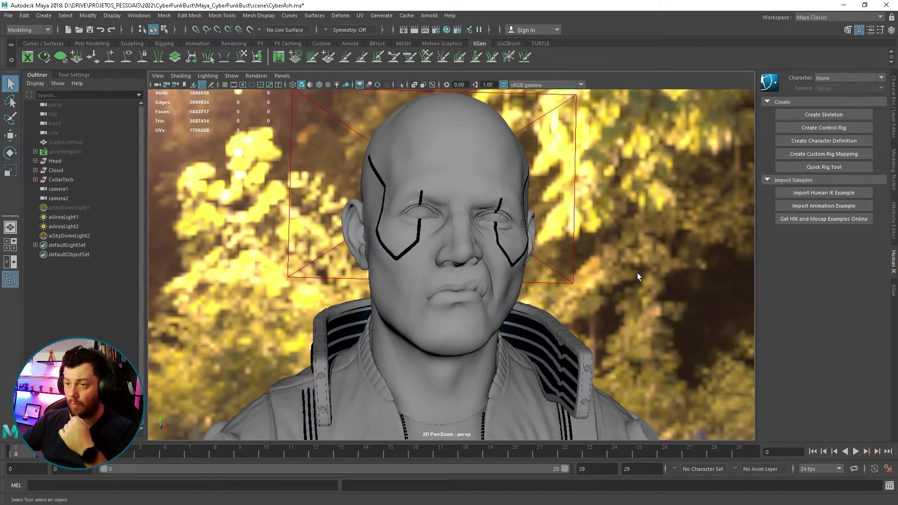
{"action": "right_click_drag", "start_coordinate": [660, 296], "coordinate": [599, 295], "text": "alt"}
{"action": "middle_click_drag", "start_coordinate": [600, 294], "coordinate": [600, 241], "text": "alt"}
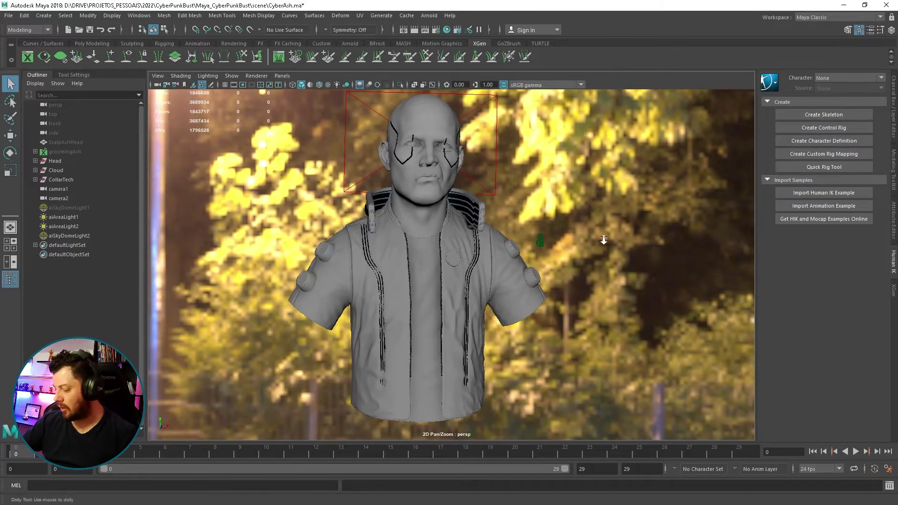
{"action": "mouse_move", "coordinate": [600, 241]}
{"action": "right_mouse_down", "text": "alt"}
{"action": "mouse_move", "coordinate": [639, 246]}
{"action": "mouse_move", "coordinate": [629, 307]}
{"action": "mouse_move", "coordinate": [638, 281]}
{"action": "right_mouse_up", "text": "alt"}
{"action": "middle_click_drag", "start_coordinate": [638, 281], "coordinate": [626, 303], "text": "alt"}
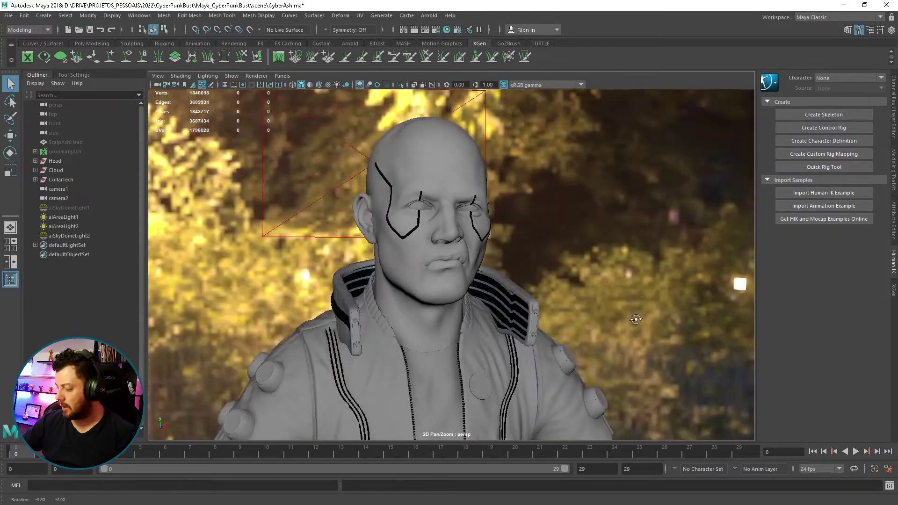
{"action": "right_click_drag", "start_coordinate": [626, 304], "coordinate": [624, 317], "text": "alt"}
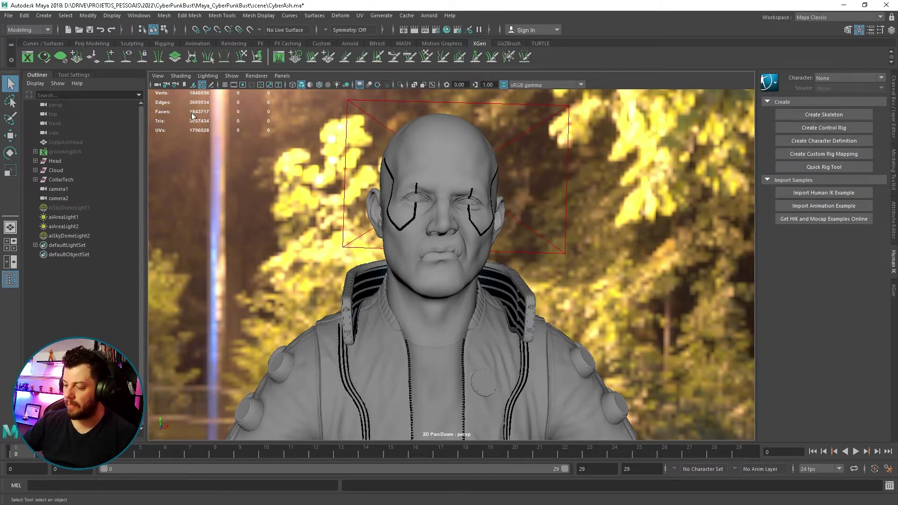
Select groomingAsh and reveal the hidden hair with Shift+H, viewing it close to the face
{"action": "left_click", "coordinate": [64, 154]}
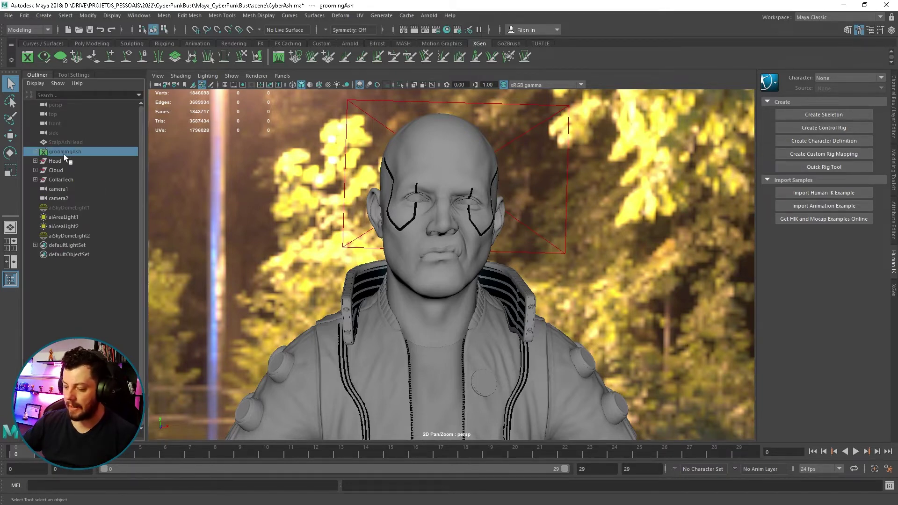
{"action": "key", "text": "shift+h"}
{"action": "left_click_drag", "start_coordinate": [352, 194], "coordinate": [370, 198], "text": "alt"}
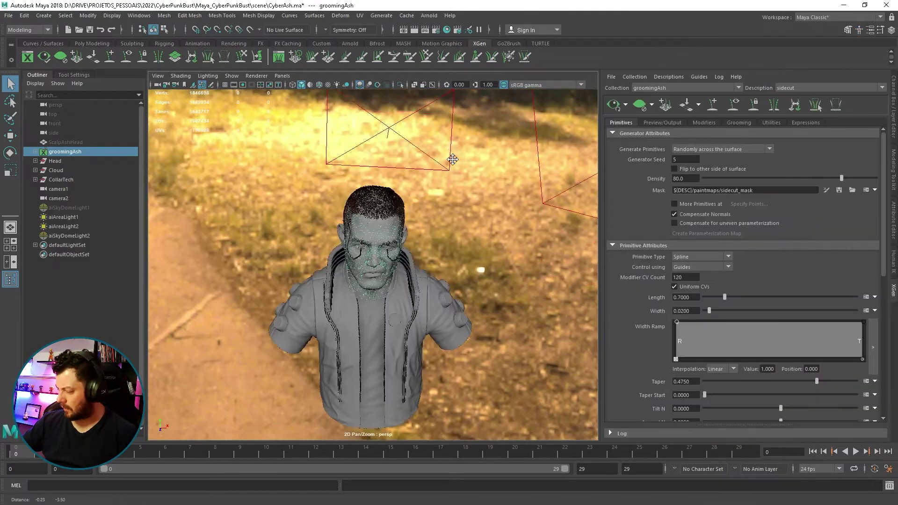
{"action": "right_click_drag", "start_coordinate": [453, 159], "coordinate": [472, 173], "text": "alt"}
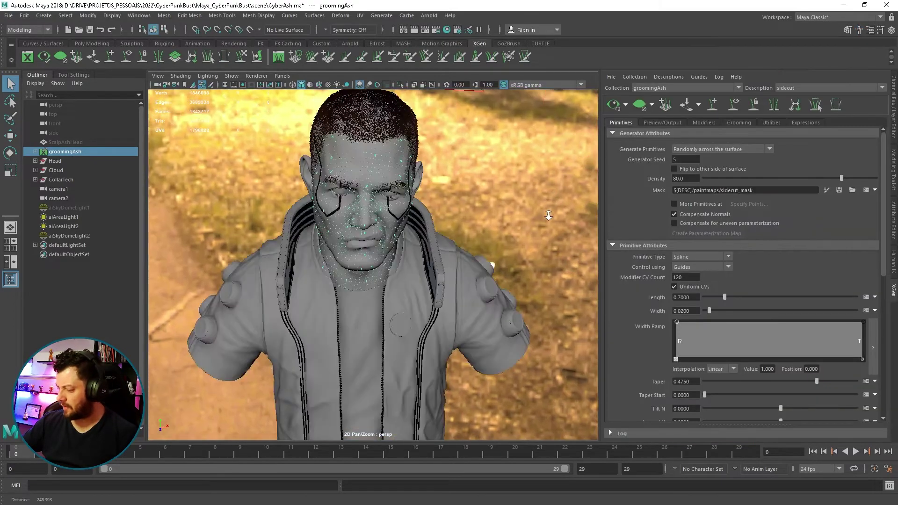
{"action": "left_click_drag", "start_coordinate": [472, 173], "coordinate": [497, 184], "text": "alt"}
{"action": "mouse_move", "coordinate": [497, 185]}
{"action": "right_mouse_down", "text": "alt"}
{"action": "mouse_move", "coordinate": [525, 212]}
{"action": "mouse_move", "coordinate": [464, 202]}
{"action": "right_mouse_up", "text": "alt"}
{"action": "left_click_drag", "start_coordinate": [465, 202], "coordinate": [474, 217], "text": "alt"}
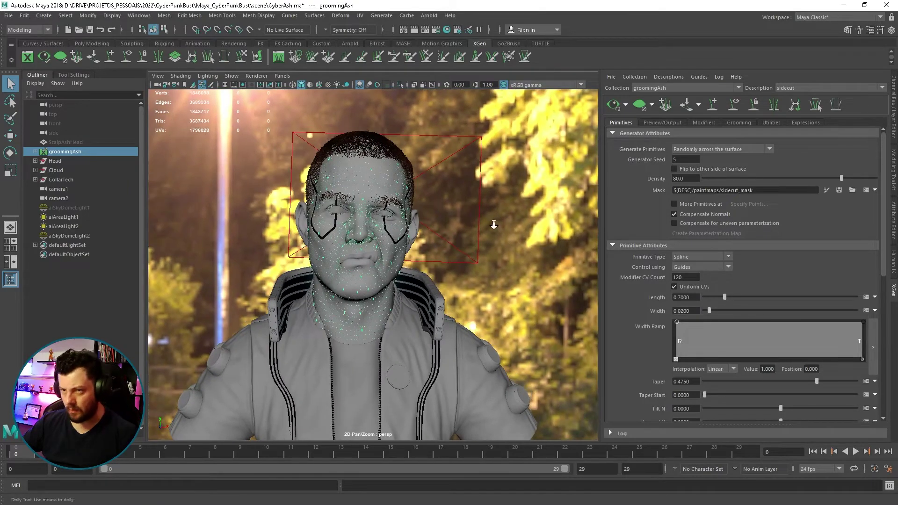
Orbit around the groomed head, then create a new empty scene
{"action": "right_click_drag", "start_coordinate": [493, 225], "coordinate": [480, 225], "text": "alt"}
{"action": "mouse_move", "coordinate": [481, 224]}
{"action": "left_mouse_down", "text": "alt"}
{"action": "mouse_move", "coordinate": [435, 233]}
{"action": "mouse_move", "coordinate": [505, 234]}
{"action": "mouse_move", "coordinate": [393, 227]}
{"action": "mouse_move", "coordinate": [424, 229]}
{"action": "left_mouse_up", "text": "alt"}
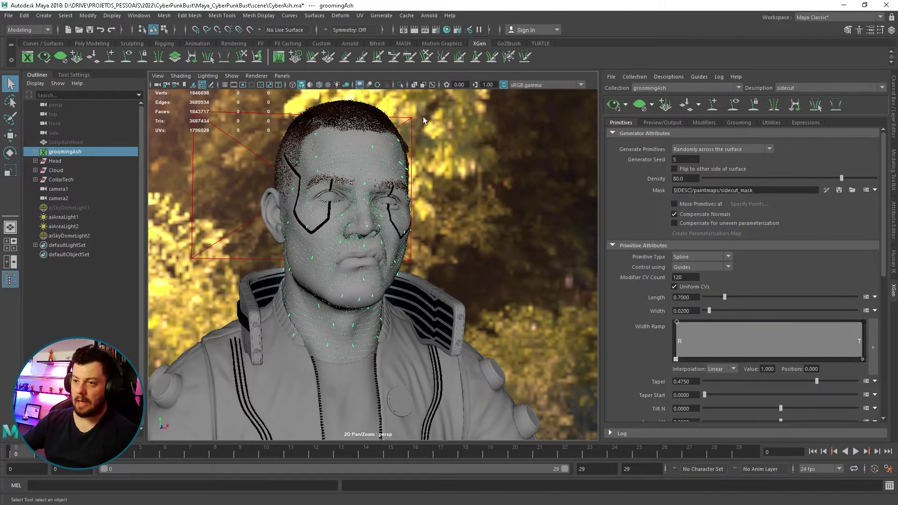
{"action": "left_click_drag", "start_coordinate": [529, 169], "coordinate": [445, 61], "text": "alt"}
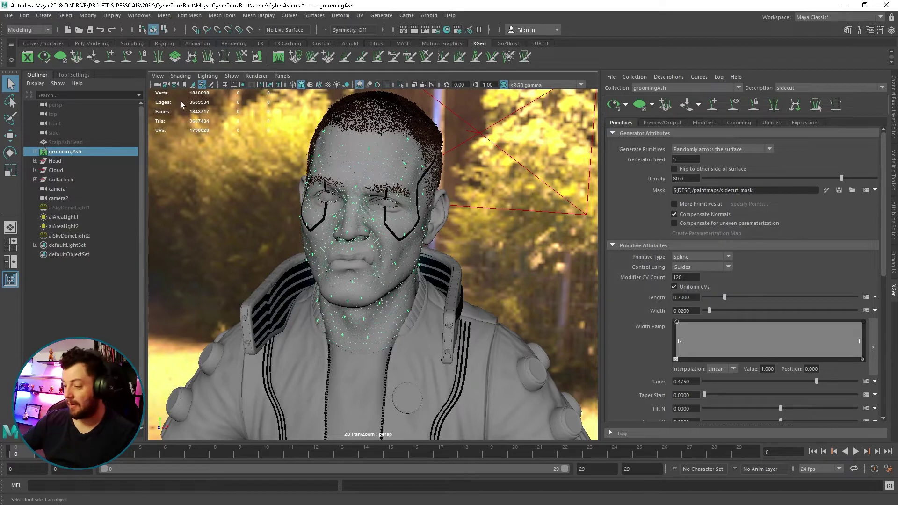
{"action": "left_click", "coordinate": [9, 16]}
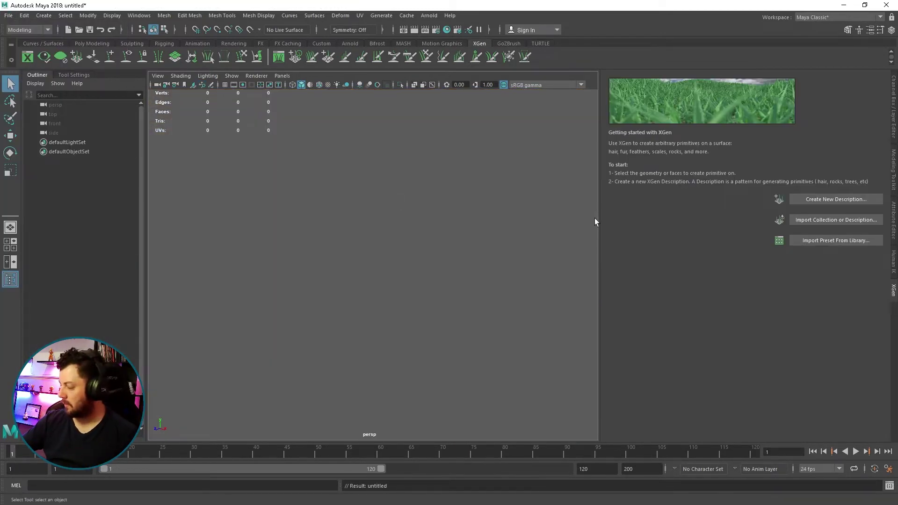
Import Goblin_high.obj into the empty scene and frame it front-on with F
{"action": "left_click_drag", "start_coordinate": [600, 217], "coordinate": [675, 217]}
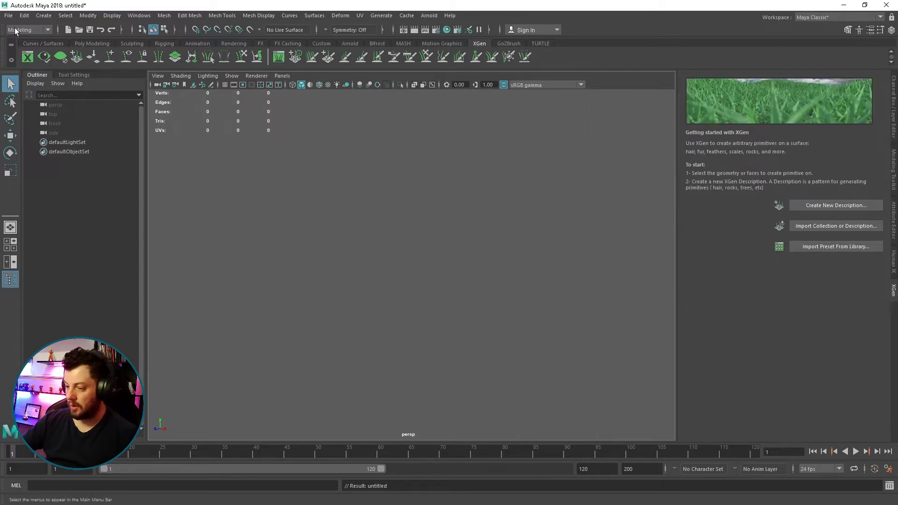
{"action": "left_click", "coordinate": [8, 16]}
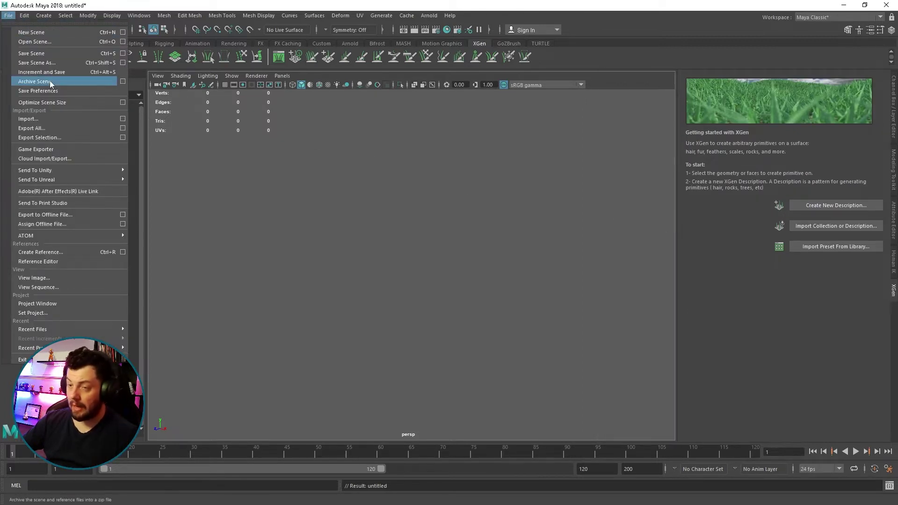
{"action": "left_click", "coordinate": [39, 123]}
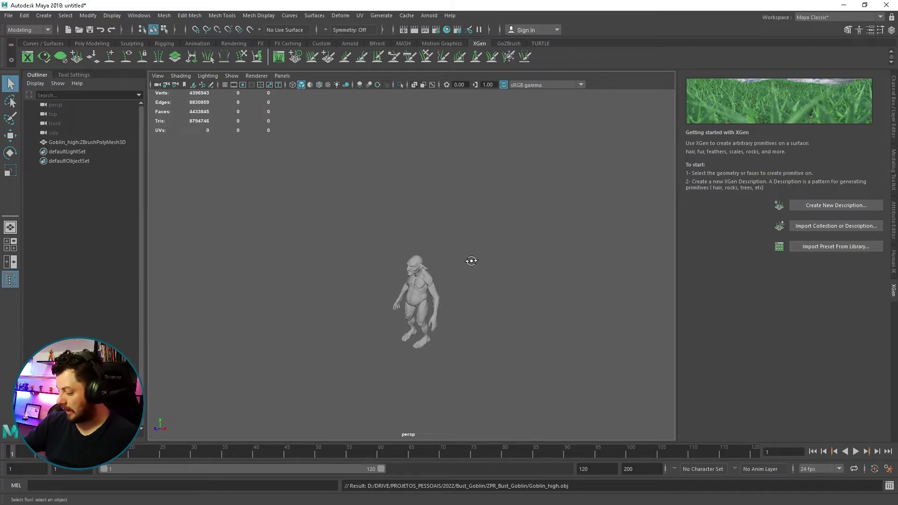
{"action": "left_click_drag", "start_coordinate": [472, 261], "coordinate": [477, 275], "text": "alt"}
{"action": "key", "text": "f"}
{"action": "mouse_move", "coordinate": [518, 232]}
{"action": "left_mouse_down", "text": "alt"}
{"action": "mouse_move", "coordinate": [493, 229]}
{"action": "mouse_move", "coordinate": [572, 251]}
{"action": "left_mouse_up", "text": "alt"}
{"action": "scroll", "coordinate": [542, 290], "scroll_direction": "up", "scroll_amount": 1}
{"action": "scroll", "coordinate": [437, 275], "scroll_direction": "up", "scroll_amount": 3}
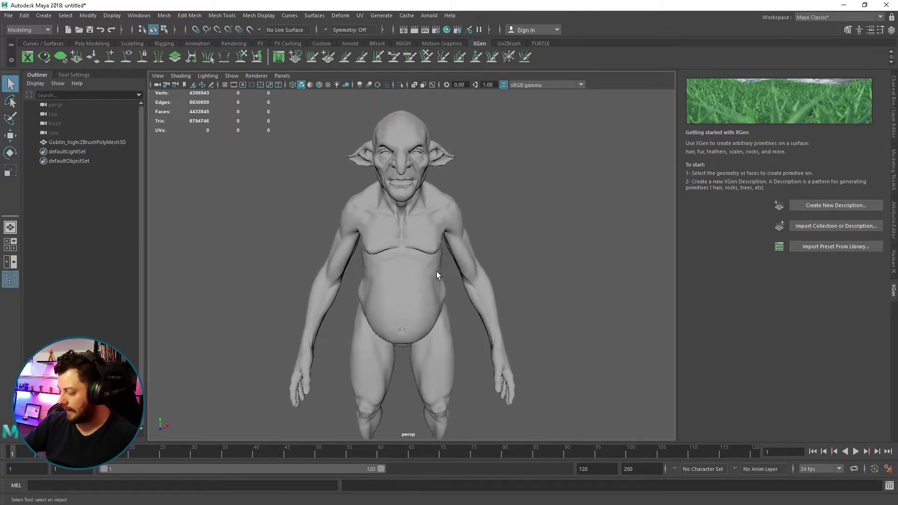
{"action": "left_click", "coordinate": [406, 230]}
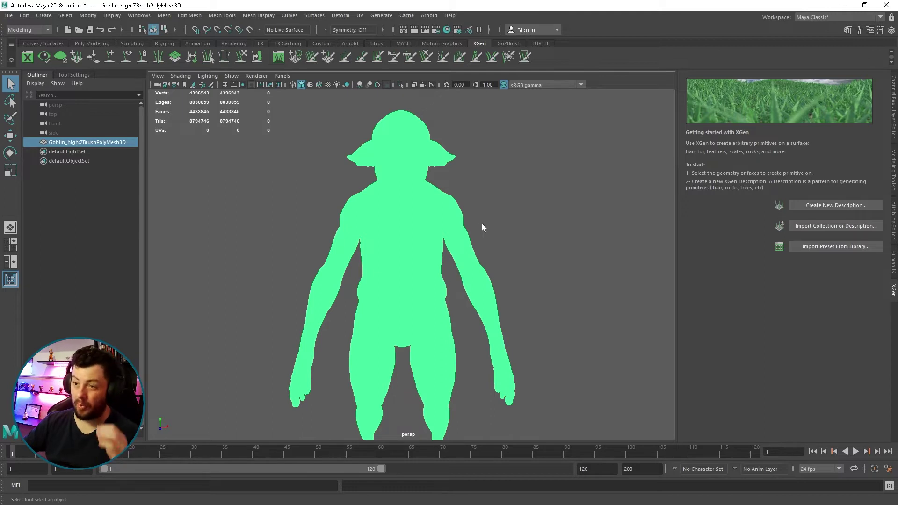
{"action": "left_click", "coordinate": [518, 231]}
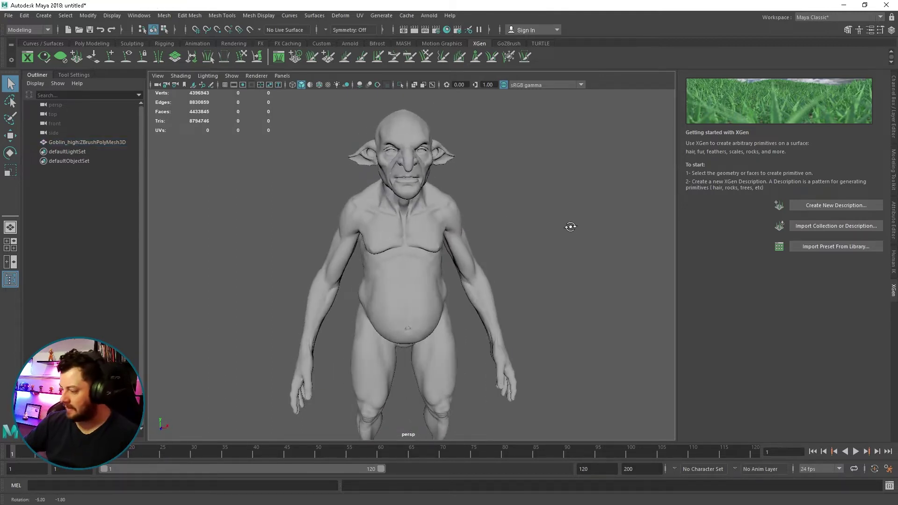
{"action": "left_click_drag", "start_coordinate": [570, 226], "coordinate": [588, 241], "text": "alt"}
{"action": "right_click_drag", "start_coordinate": [587, 240], "coordinate": [499, 245], "text": "alt"}
{"action": "mouse_move", "coordinate": [499, 245]}
{"action": "left_mouse_down", "text": "alt"}
{"action": "mouse_move", "coordinate": [444, 249]}
{"action": "mouse_move", "coordinate": [601, 260]}
{"action": "mouse_move", "coordinate": [551, 265]}
{"action": "mouse_move", "coordinate": [515, 253]}
{"action": "mouse_move", "coordinate": [613, 276]}
{"action": "mouse_move", "coordinate": [595, 315]}
{"action": "mouse_move", "coordinate": [567, 299]}
{"action": "mouse_move", "coordinate": [583, 299]}
{"action": "mouse_move", "coordinate": [529, 296]}
{"action": "left_mouse_up", "text": "alt"}
{"action": "scroll", "coordinate": [581, 302], "scroll_direction": "up", "scroll_amount": 3}
{"action": "right_click_drag", "start_coordinate": [528, 297], "coordinate": [705, 321], "text": "alt"}
{"action": "mouse_move", "coordinate": [603, 276]}
{"action": "left_mouse_down", "text": "alt"}
{"action": "mouse_move", "coordinate": [461, 281]}
{"action": "mouse_move", "coordinate": [527, 282]}
{"action": "left_mouse_up", "text": "alt"}
{"action": "key", "text": "bracketleft"}
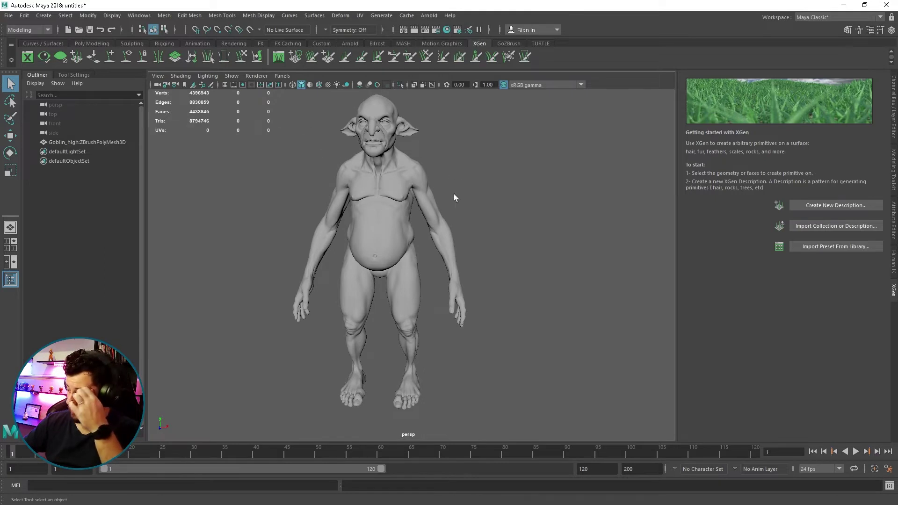
{"action": "mouse_move", "coordinate": [520, 197]}
{"action": "left_mouse_down", "text": "alt"}
{"action": "mouse_move", "coordinate": [563, 199]}
{"action": "mouse_move", "coordinate": [473, 212]}
{"action": "left_mouse_up", "text": "alt"}
{"action": "right_click_drag", "start_coordinate": [473, 212], "coordinate": [563, 217], "text": "alt"}
{"action": "left_click_drag", "start_coordinate": [563, 216], "coordinate": [508, 251], "text": "alt"}
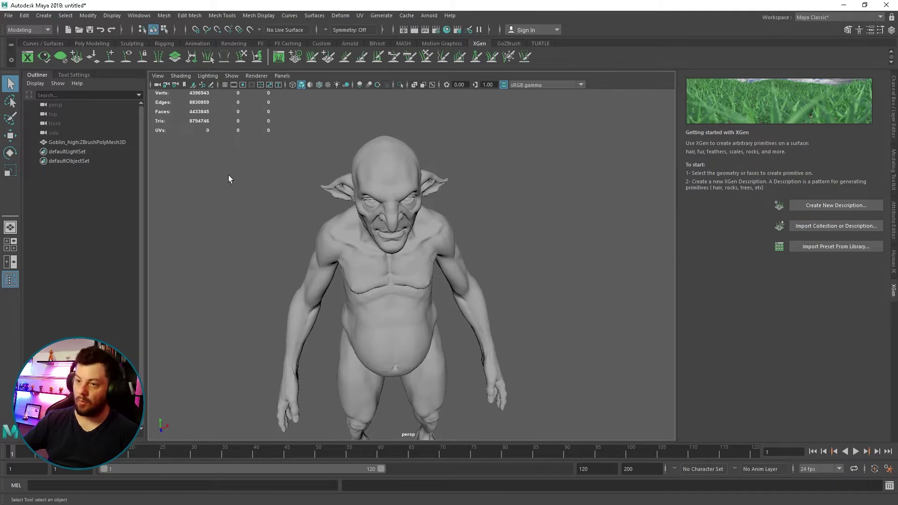
{"action": "mouse_move", "coordinate": [481, 188]}
{"action": "left_mouse_down", "text": "alt"}
{"action": "mouse_move", "coordinate": [491, 226]}
{"action": "mouse_move", "coordinate": [465, 202]}
{"action": "mouse_move", "coordinate": [459, 215]}
{"action": "mouse_move", "coordinate": [488, 217]}
{"action": "left_mouse_up", "text": "alt"}
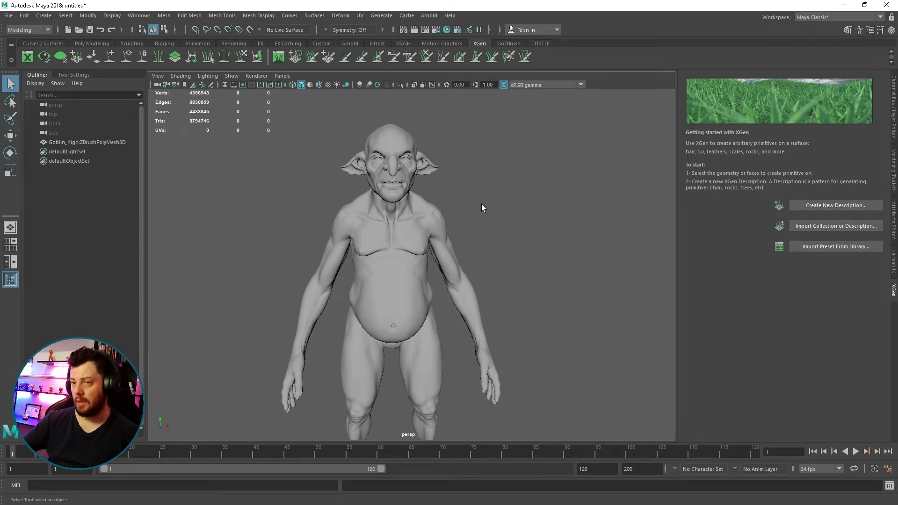
{"action": "mouse_move", "coordinate": [481, 203]}
{"action": "left_mouse_down", "text": "alt"}
{"action": "mouse_move", "coordinate": [471, 206]}
{"action": "mouse_move", "coordinate": [523, 219]}
{"action": "left_mouse_up", "text": "alt"}
{"action": "mouse_move", "coordinate": [523, 215]}
{"action": "right_mouse_down", "text": "alt"}
{"action": "mouse_move", "coordinate": [579, 226]}
{"action": "mouse_move", "coordinate": [570, 255]}
{"action": "right_mouse_up", "text": "alt"}
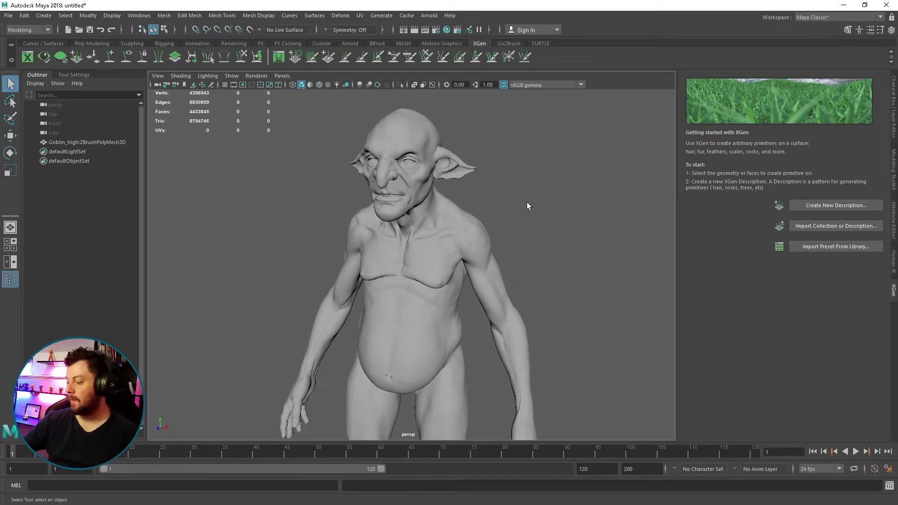
{"action": "mouse_move", "coordinate": [527, 203]}
{"action": "left_mouse_down", "text": "alt"}
{"action": "mouse_move", "coordinate": [551, 197]}
{"action": "mouse_move", "coordinate": [508, 211]}
{"action": "mouse_move", "coordinate": [525, 201]}
{"action": "mouse_move", "coordinate": [551, 207]}
{"action": "left_mouse_up", "text": "alt"}
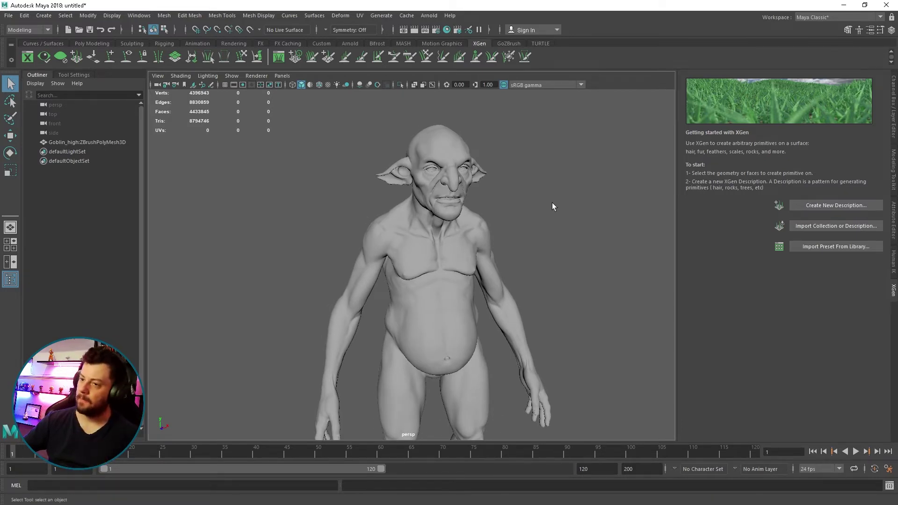
{"action": "left_click_drag", "start_coordinate": [552, 207], "coordinate": [495, 194], "text": "alt"}
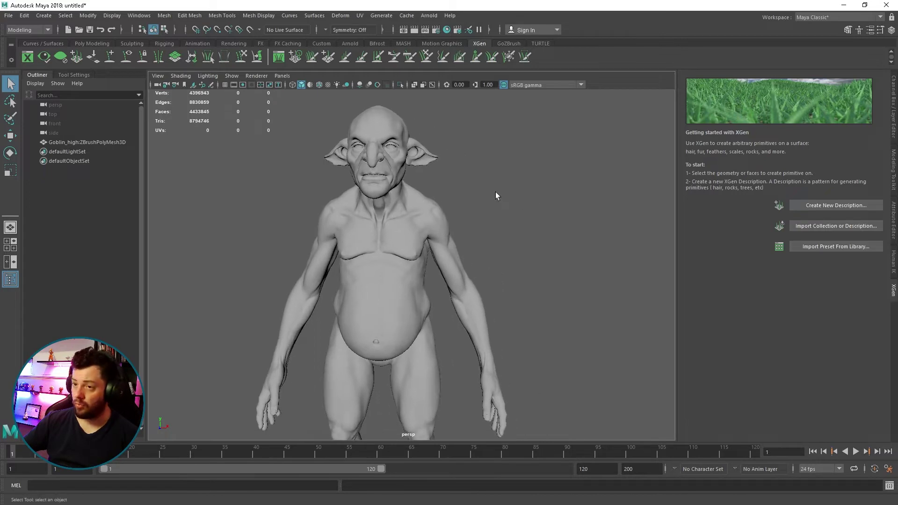
{"action": "right_click_drag", "start_coordinate": [495, 194], "coordinate": [549, 194], "text": "alt"}
{"action": "left_click_drag", "start_coordinate": [550, 194], "coordinate": [554, 241], "text": "alt"}
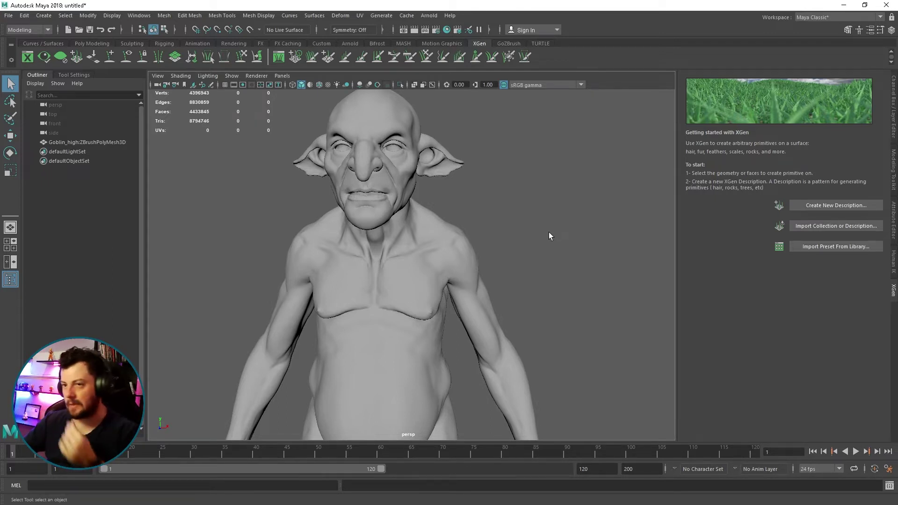
{"action": "mouse_move", "coordinate": [545, 233]}
{"action": "left_mouse_down", "text": "alt"}
{"action": "mouse_move", "coordinate": [515, 202]}
{"action": "mouse_move", "coordinate": [527, 198]}
{"action": "mouse_move", "coordinate": [538, 238]}
{"action": "mouse_move", "coordinate": [560, 243]}
{"action": "left_mouse_up", "text": "alt"}
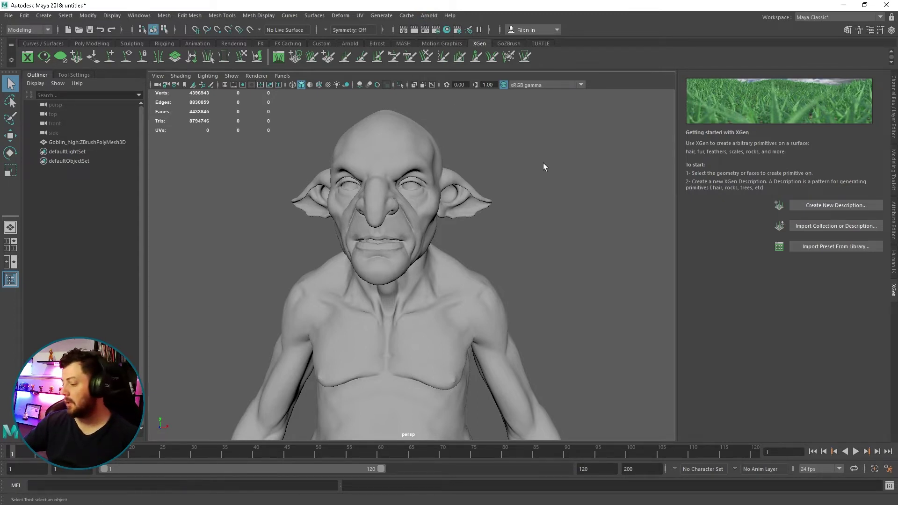
{"action": "scroll", "coordinate": [544, 167], "scroll_direction": "down", "scroll_amount": 2}
{"action": "scroll", "coordinate": [535, 178], "scroll_direction": "down", "scroll_amount": 2}
{"action": "scroll", "coordinate": [489, 178], "scroll_direction": "down", "scroll_amount": 2}
{"action": "scroll", "coordinate": [541, 171], "scroll_direction": "down", "scroll_amount": 1}
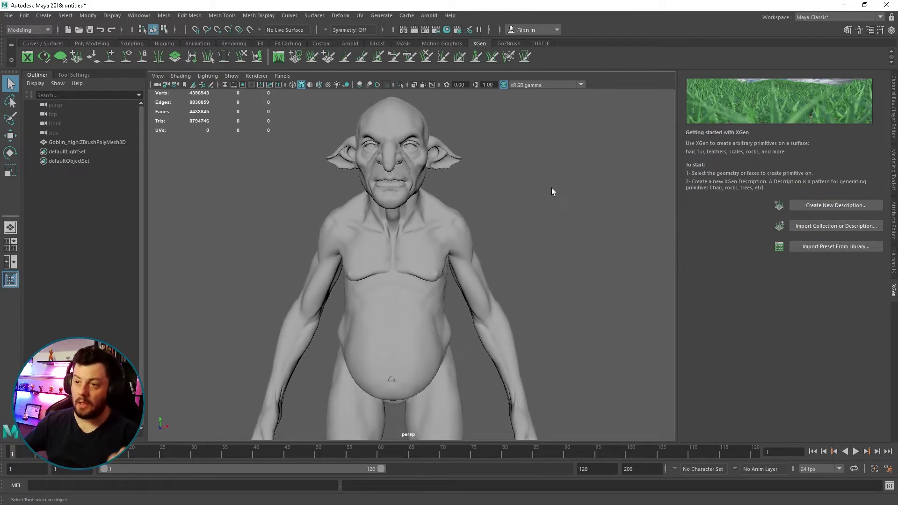
{"action": "mouse_move", "coordinate": [557, 194]}
{"action": "left_mouse_down", "text": "alt"}
{"action": "mouse_move", "coordinate": [571, 209]}
{"action": "mouse_move", "coordinate": [510, 218]}
{"action": "left_mouse_up", "text": "alt"}
{"action": "scroll", "coordinate": [510, 218], "scroll_direction": "up", "scroll_amount": 3}
{"action": "mouse_move", "coordinate": [587, 210]}
{"action": "left_mouse_down", "text": "alt"}
{"action": "mouse_move", "coordinate": [551, 189]}
{"action": "mouse_move", "coordinate": [483, 243]}
{"action": "mouse_move", "coordinate": [560, 244]}
{"action": "mouse_move", "coordinate": [547, 245]}
{"action": "mouse_move", "coordinate": [538, 231]}
{"action": "left_mouse_up", "text": "alt"}
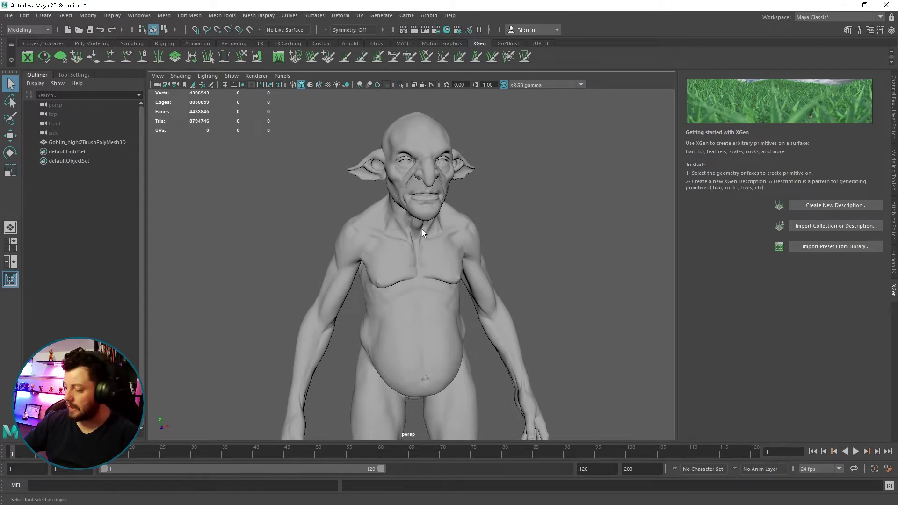
Delete the high-poly goblin and import GoblinGrp_low.obj in its place
{"action": "left_click", "coordinate": [418, 183]}
{"action": "key", "text": "Delete"}
{"action": "left_click", "coordinate": [8, 16]}
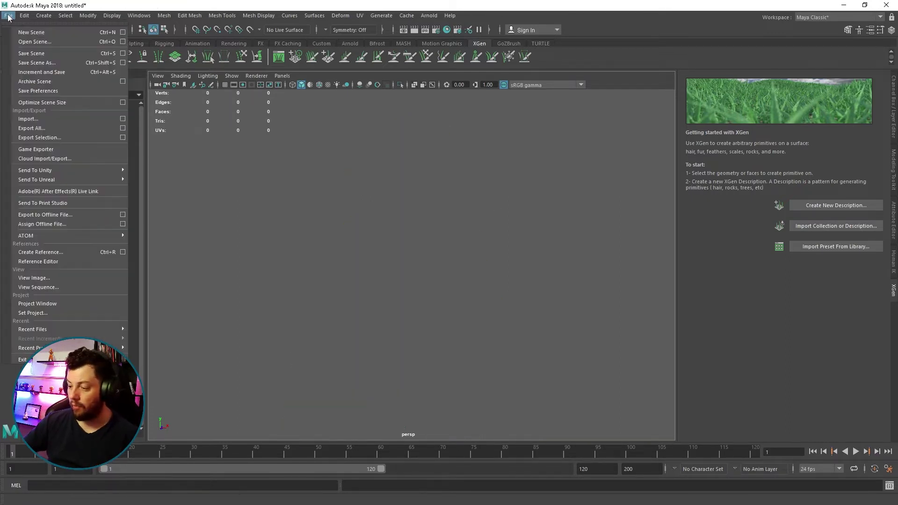
{"action": "left_click", "coordinate": [48, 129]}
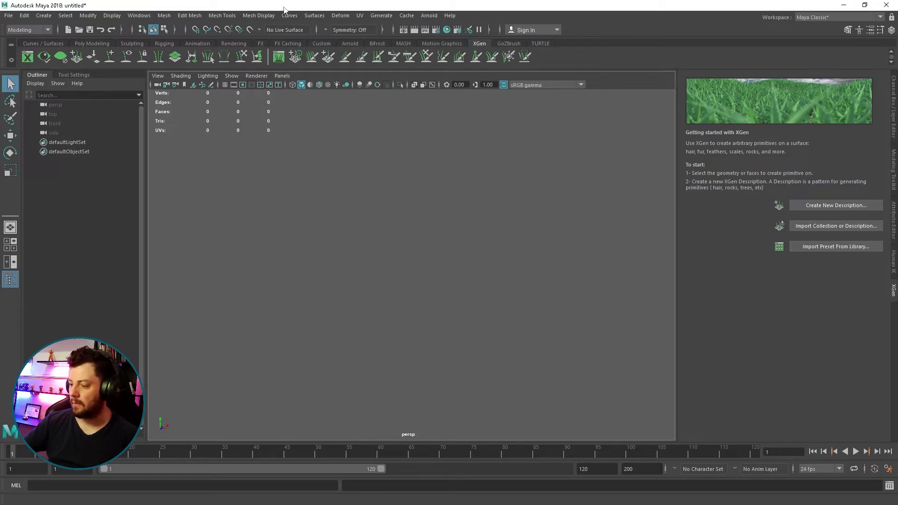
{"action": "left_click", "coordinate": [95, 143]}
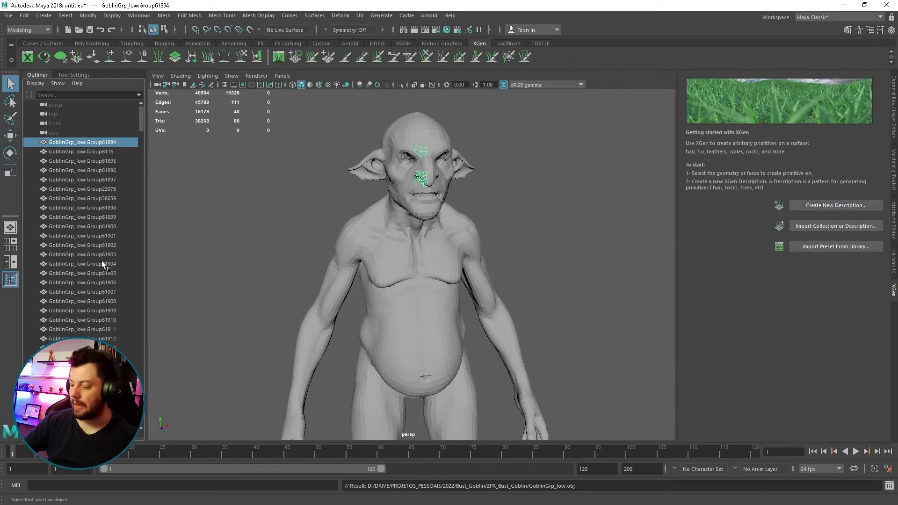
Select every GoblinGrp_low group in the Outliner and delete them, leaving the scene empty
{"action": "scroll", "coordinate": [104, 276], "scroll_direction": "down", "scroll_amount": 10}
{"action": "scroll", "coordinate": [107, 304], "scroll_direction": "down", "scroll_amount": 10}
{"action": "scroll", "coordinate": [108, 314], "scroll_direction": "down", "scroll_amount": 10}
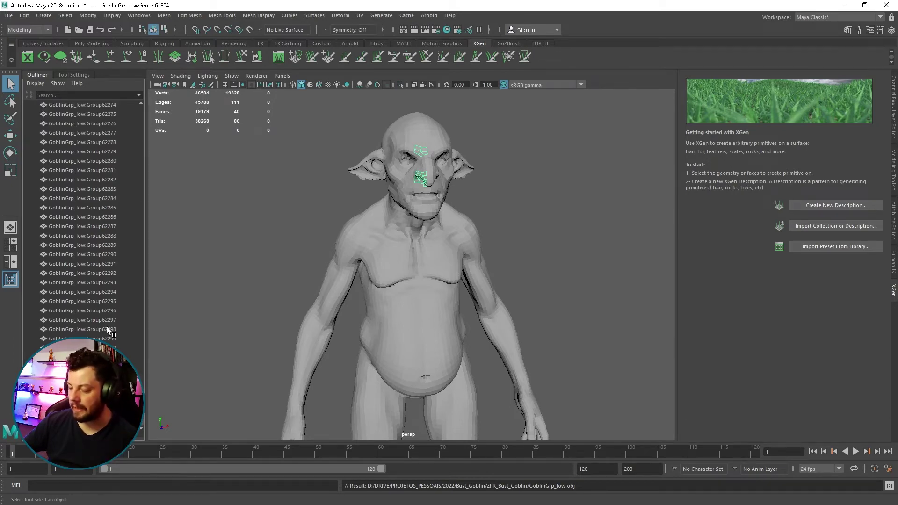
{"action": "left_click", "coordinate": [107, 328], "text": "shift"}
{"action": "left_click_drag", "start_coordinate": [141, 339], "coordinate": [142, 119]}
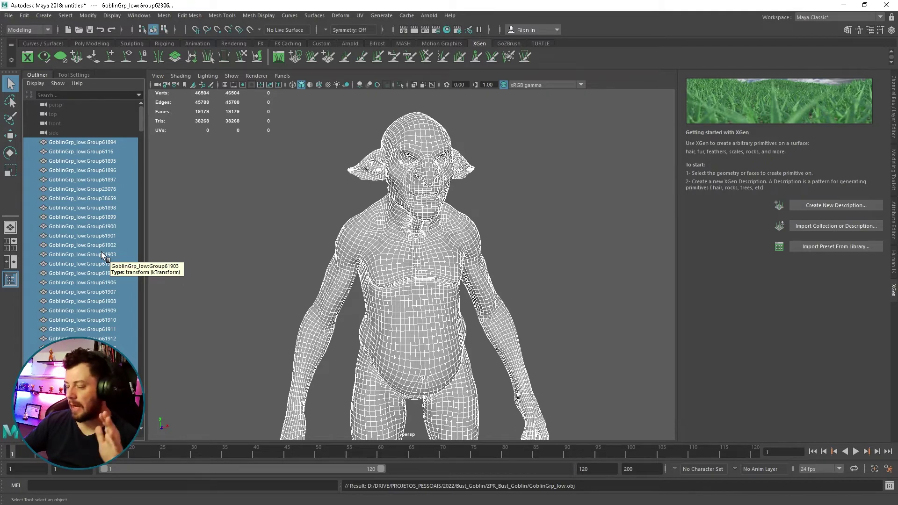
{"action": "scroll", "coordinate": [97, 262], "scroll_direction": "down", "scroll_amount": 10}
{"action": "scroll", "coordinate": [96, 271], "scroll_direction": "down", "scroll_amount": 10}
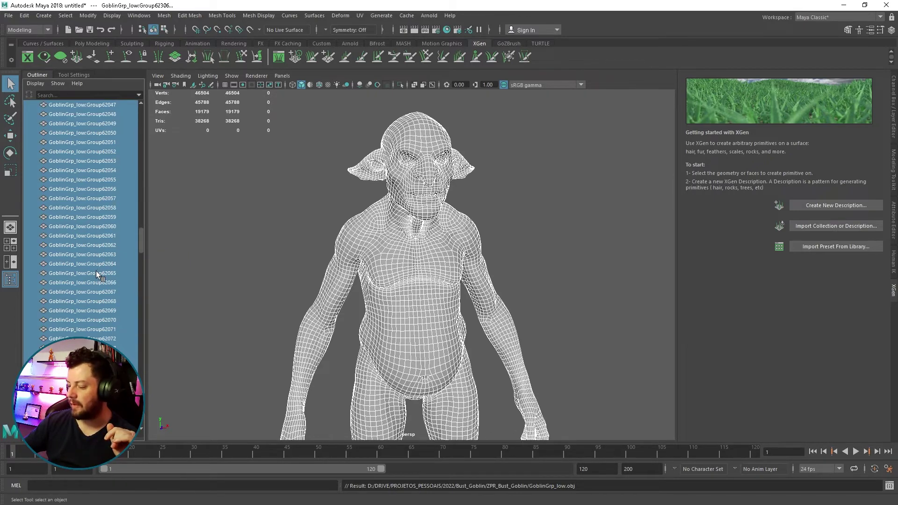
{"action": "scroll", "coordinate": [96, 273], "scroll_direction": "down", "scroll_amount": 10}
{"action": "scroll", "coordinate": [96, 278], "scroll_direction": "down", "scroll_amount": 10}
{"action": "scroll", "coordinate": [96, 280], "scroll_direction": "up", "scroll_amount": 5}
{"action": "scroll", "coordinate": [96, 281], "scroll_direction": "up", "scroll_amount": 10}
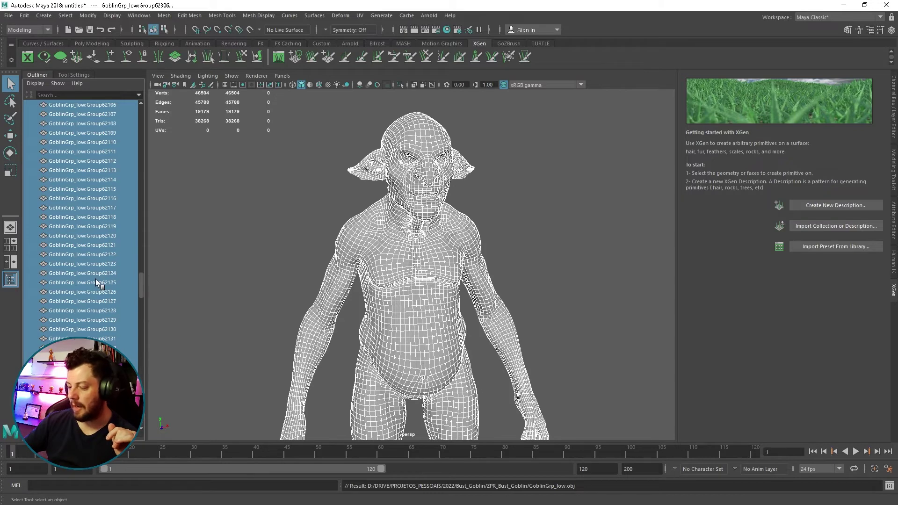
{"action": "scroll", "coordinate": [97, 280], "scroll_direction": "up", "scroll_amount": 10}
{"action": "scroll", "coordinate": [96, 281], "scroll_direction": "up", "scroll_amount": 10}
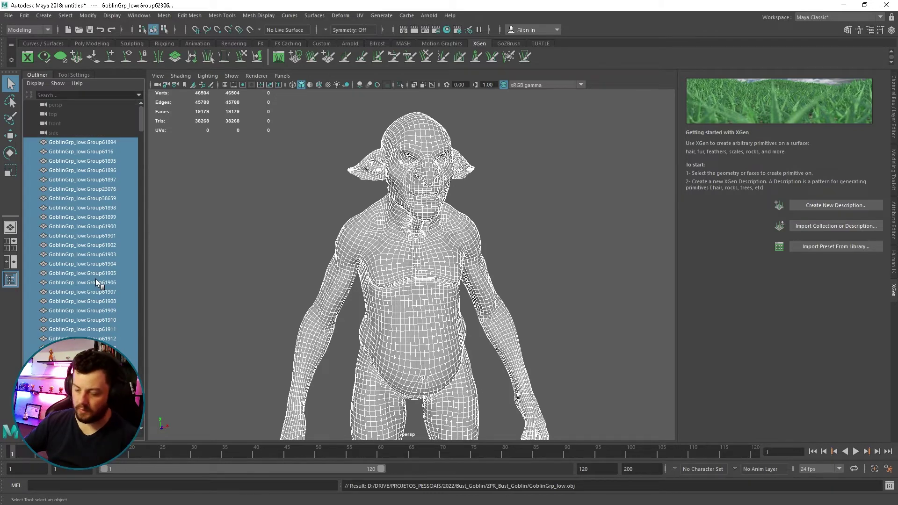
{"action": "key", "text": "Delete"}
{"action": "left_click", "coordinate": [8, 15]}
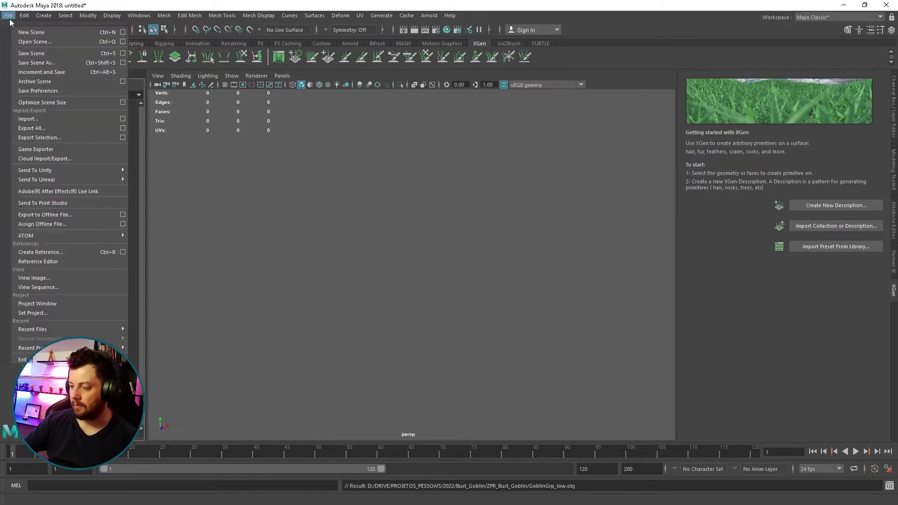
{"action": "left_click", "coordinate": [38, 120]}
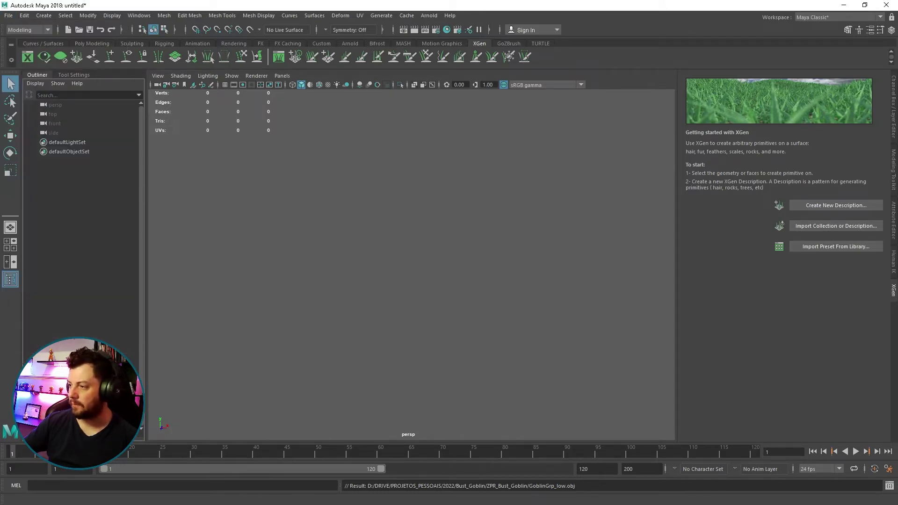
{"action": "left_click", "coordinate": [117, 142]}
{"action": "mouse_move", "coordinate": [287, 175]}
{"action": "left_mouse_down", "text": "alt"}
{"action": "mouse_move", "coordinate": [392, 180]}
{"action": "mouse_move", "coordinate": [381, 248]}
{"action": "left_mouse_up", "text": "alt"}
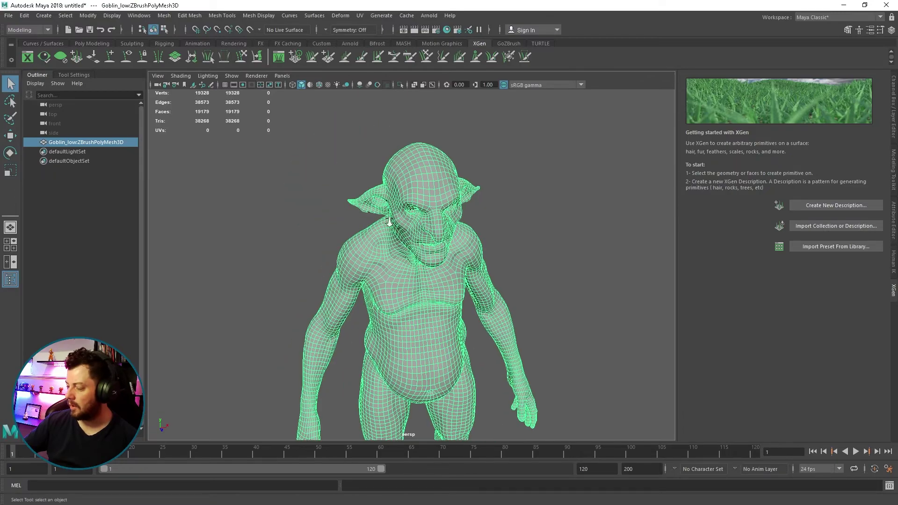
{"action": "mouse_move", "coordinate": [481, 235]}
{"action": "left_mouse_down", "text": "alt"}
{"action": "mouse_move", "coordinate": [500, 225]}
{"action": "mouse_move", "coordinate": [433, 259]}
{"action": "left_mouse_up", "text": "alt"}
{"action": "scroll", "coordinate": [500, 226], "scroll_direction": "down", "scroll_amount": 3}
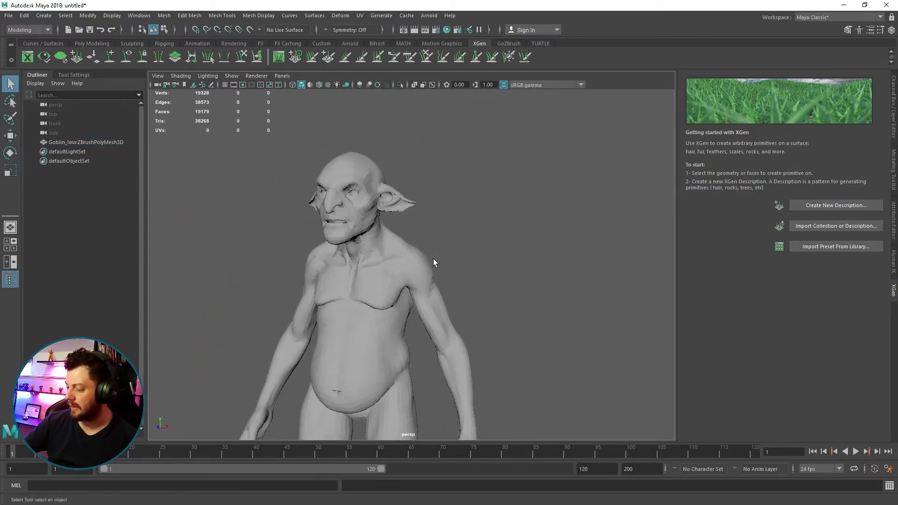
{"action": "left_click", "coordinate": [485, 239]}
{"action": "scroll", "coordinate": [396, 251], "scroll_direction": "up", "scroll_amount": 3}
{"action": "left_click", "coordinate": [397, 252]}
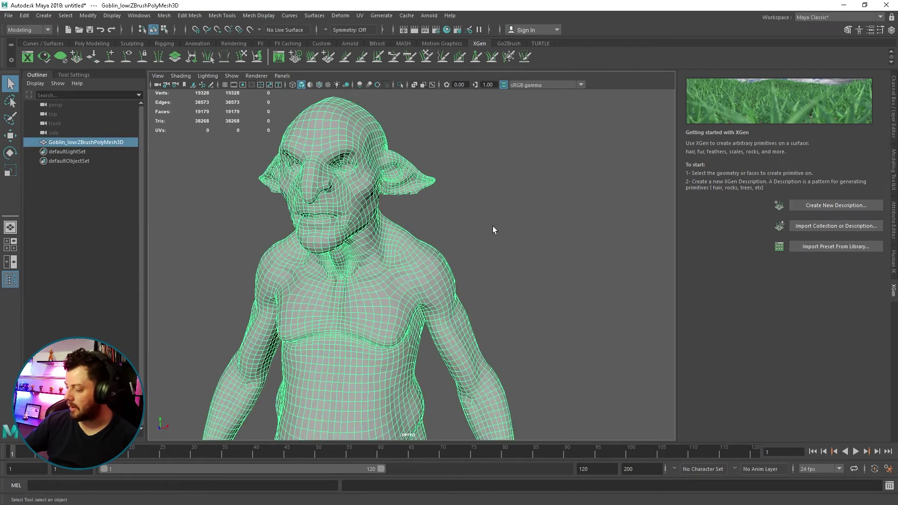
{"action": "left_click", "coordinate": [486, 246]}
{"action": "scroll", "coordinate": [430, 190], "scroll_direction": "down", "scroll_amount": 3}
{"action": "mouse_move", "coordinate": [430, 190]}
{"action": "left_mouse_down", "text": "alt"}
{"action": "mouse_move", "coordinate": [459, 195]}
{"action": "mouse_move", "coordinate": [435, 223]}
{"action": "left_mouse_up", "text": "alt"}
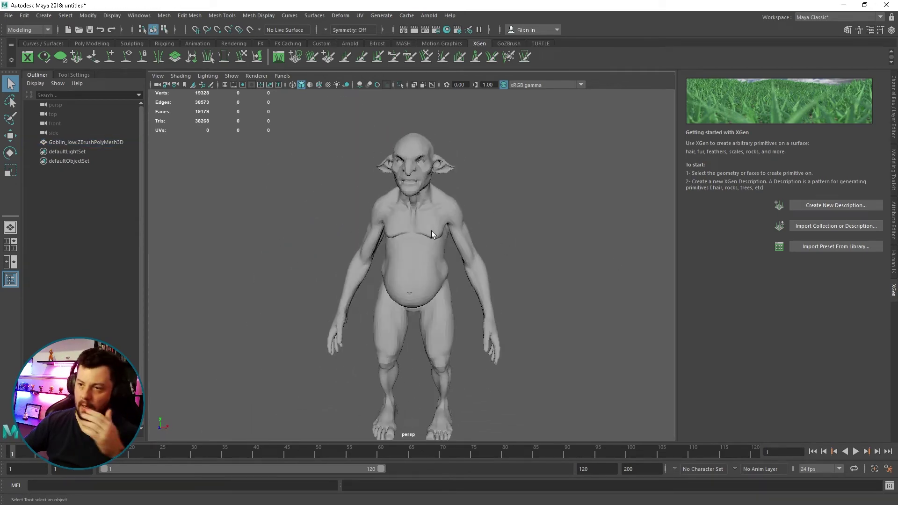
{"action": "left_click", "coordinate": [431, 231]}
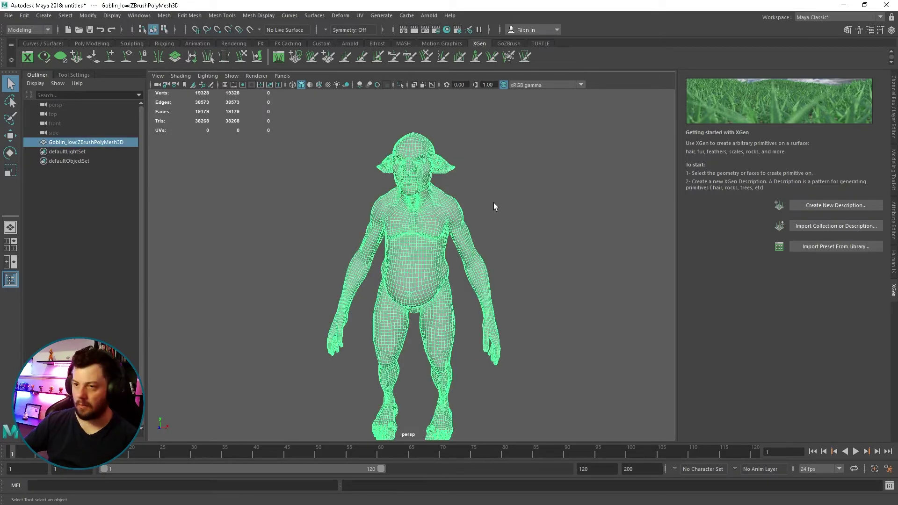
{"action": "left_click", "coordinate": [470, 215]}
{"action": "key", "text": "5"}
{"action": "scroll", "coordinate": [426, 175], "scroll_direction": "up", "scroll_amount": 2}
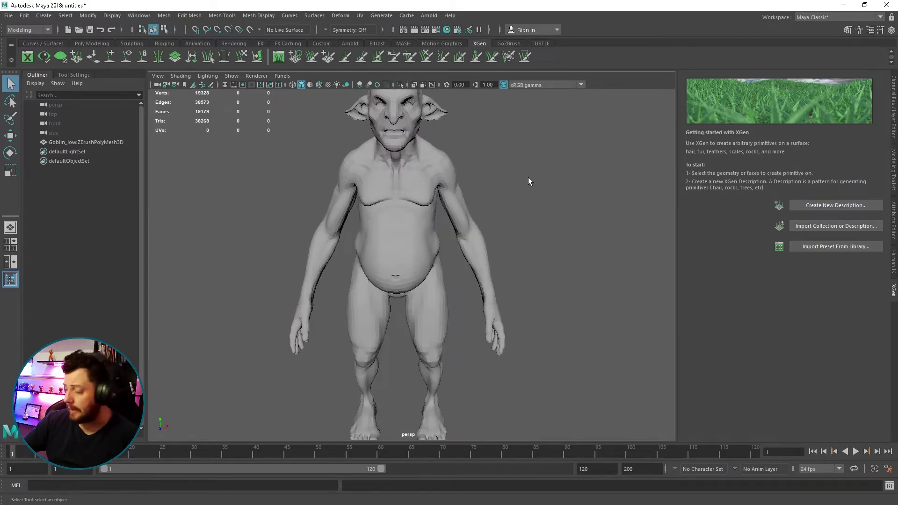
{"action": "mouse_move", "coordinate": [529, 180]}
{"action": "left_mouse_down", "text": "alt"}
{"action": "mouse_move", "coordinate": [503, 190]}
{"action": "mouse_move", "coordinate": [585, 184]}
{"action": "mouse_move", "coordinate": [559, 228]}
{"action": "mouse_move", "coordinate": [525, 216]}
{"action": "mouse_move", "coordinate": [509, 232]}
{"action": "mouse_move", "coordinate": [458, 237]}
{"action": "mouse_move", "coordinate": [545, 232]}
{"action": "left_mouse_up", "text": "alt"}
{"action": "scroll", "coordinate": [529, 238], "scroll_direction": "up", "scroll_amount": 2}
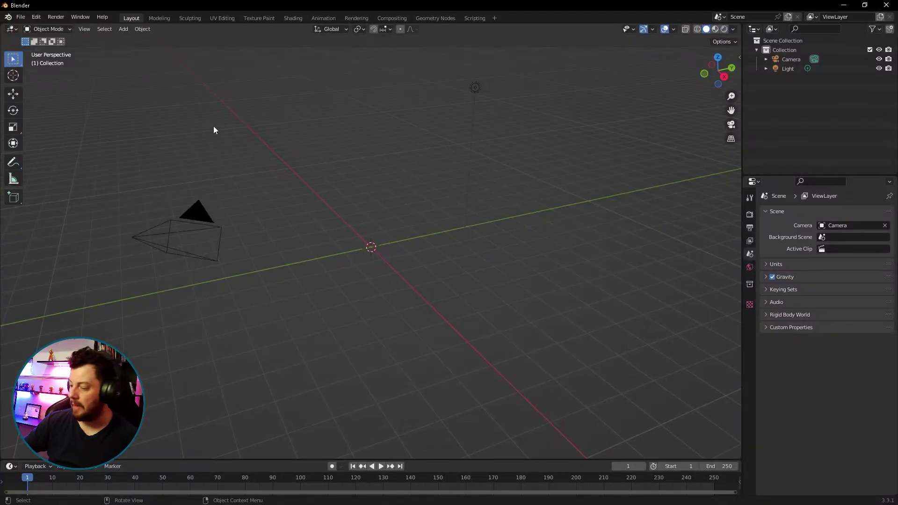
Bring up the File menu's Import list of model formats
{"action": "left_click", "coordinate": [23, 20]}
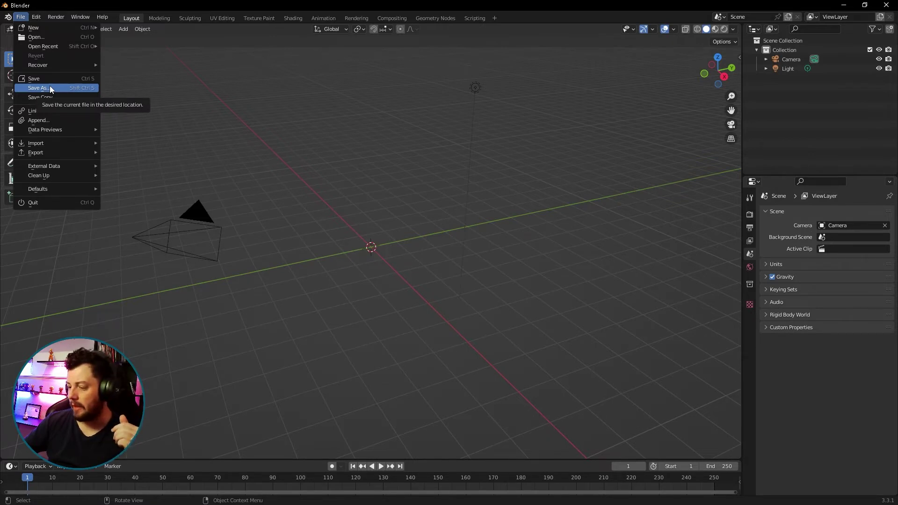
{"action": "mouse_move", "coordinate": [56, 142]}
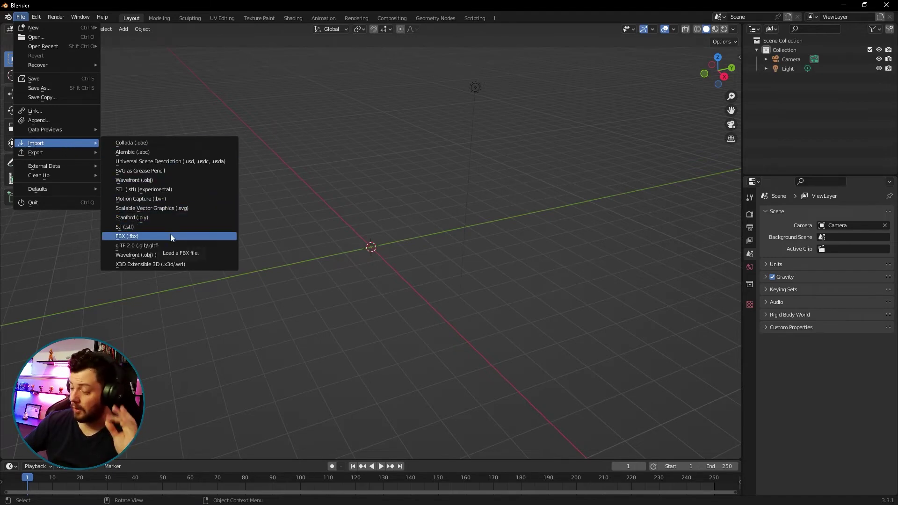
Import Goblin_high.obj as Wavefront OBJ from the pasted ZPR_Bust_Goblin project folder path
{"action": "left_click", "coordinate": [164, 179]}
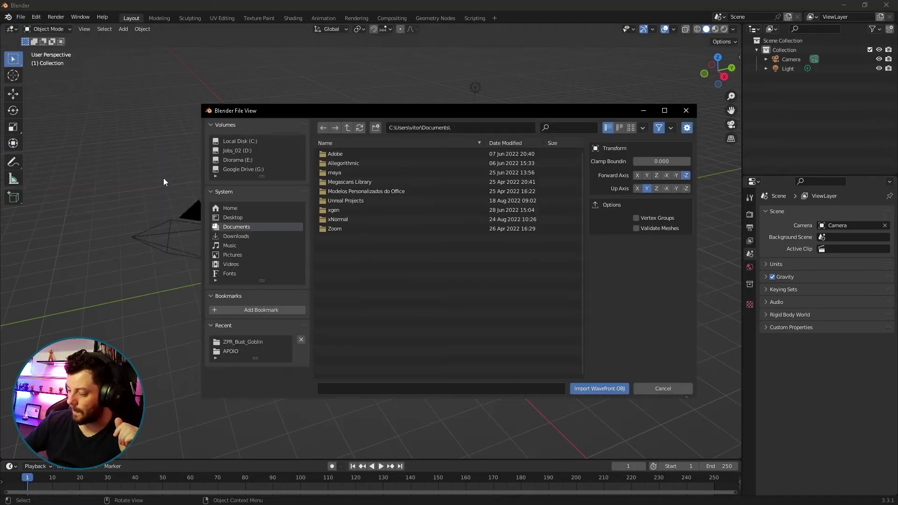
{"action": "left_click", "coordinate": [480, 130]}
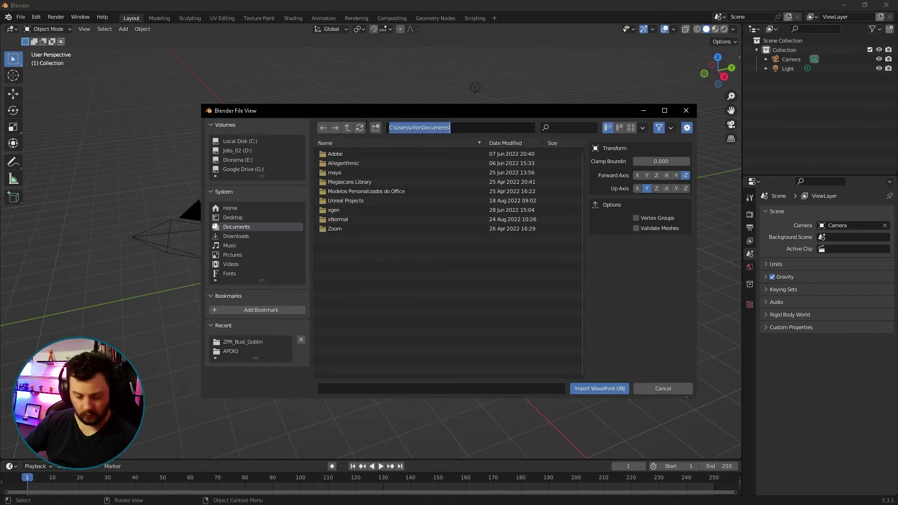
{"action": "type", "text": "D:\\DRIVE\\PROJETOS_PESSOAIS\\2022\\Bust_Goblin\\ZPR_Bust_Goblin"}
{"action": "key", "text": "Return"}
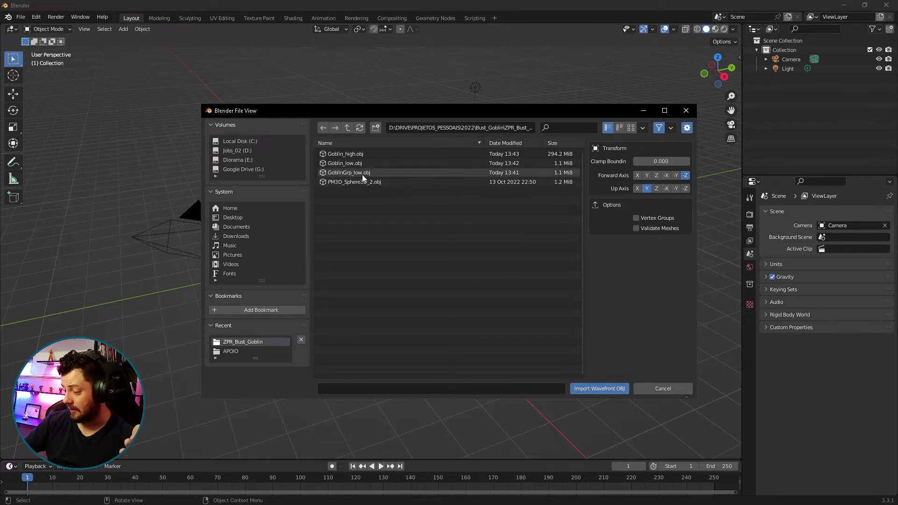
{"action": "left_click", "coordinate": [363, 154]}
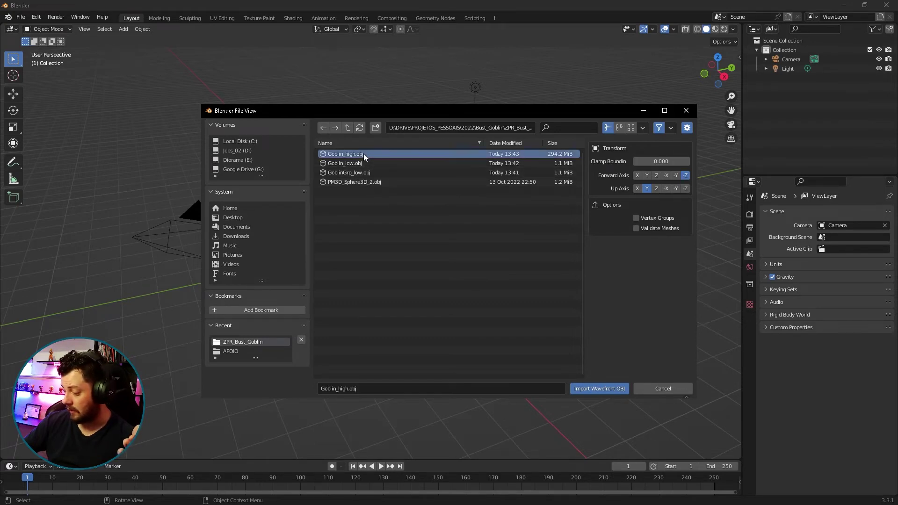
{"action": "left_click", "coordinate": [597, 389]}
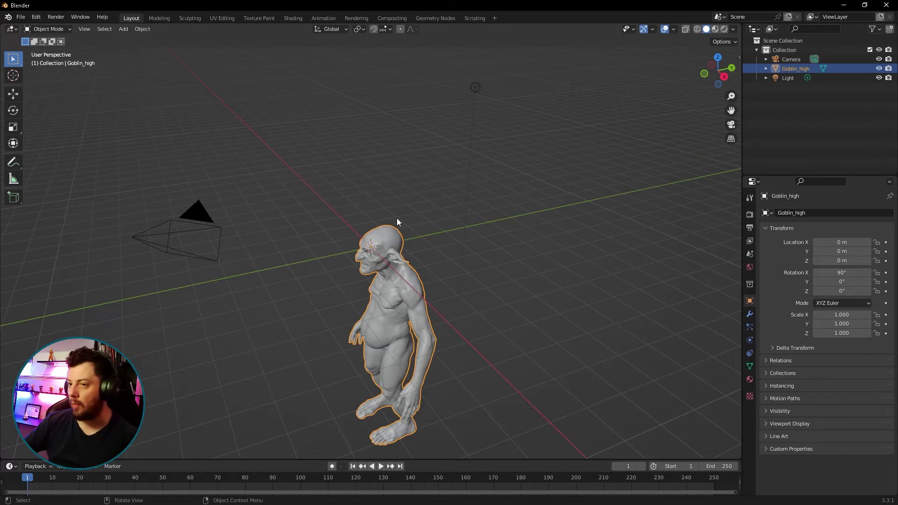
Orbit around the imported Goblin_high mesh, then show its empty Material Properties
{"action": "mouse_move", "coordinate": [542, 316]}
{"action": "middle_mouse_down"}
{"action": "mouse_move", "coordinate": [481, 282]}
{"action": "mouse_move", "coordinate": [567, 273]}
{"action": "mouse_move", "coordinate": [471, 304]}
{"action": "mouse_move", "coordinate": [521, 293]}
{"action": "mouse_move", "coordinate": [529, 304]}
{"action": "mouse_move", "coordinate": [536, 296]}
{"action": "mouse_move", "coordinate": [533, 307]}
{"action": "mouse_move", "coordinate": [528, 291]}
{"action": "middle_mouse_up"}
{"action": "scroll", "coordinate": [507, 296], "scroll_direction": "up", "scroll_amount": 3}
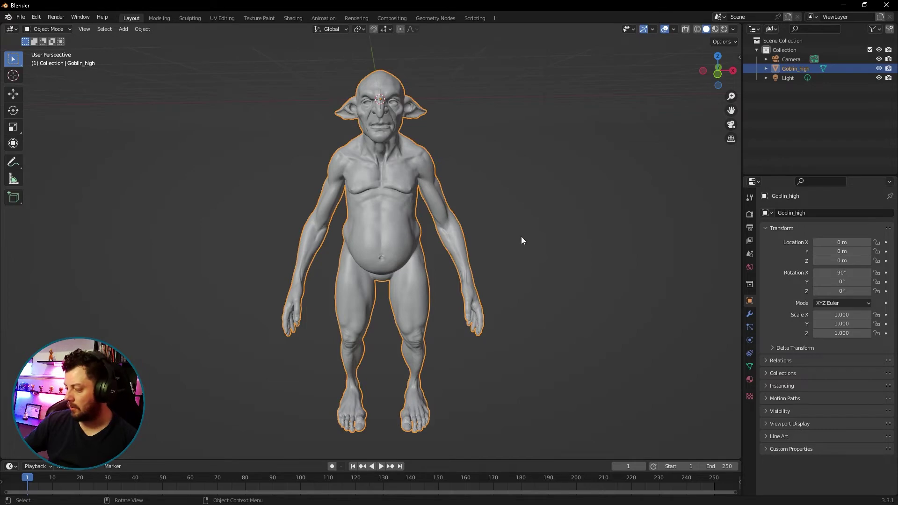
{"action": "middle_click_drag", "start_coordinate": [539, 239], "coordinate": [542, 242]}
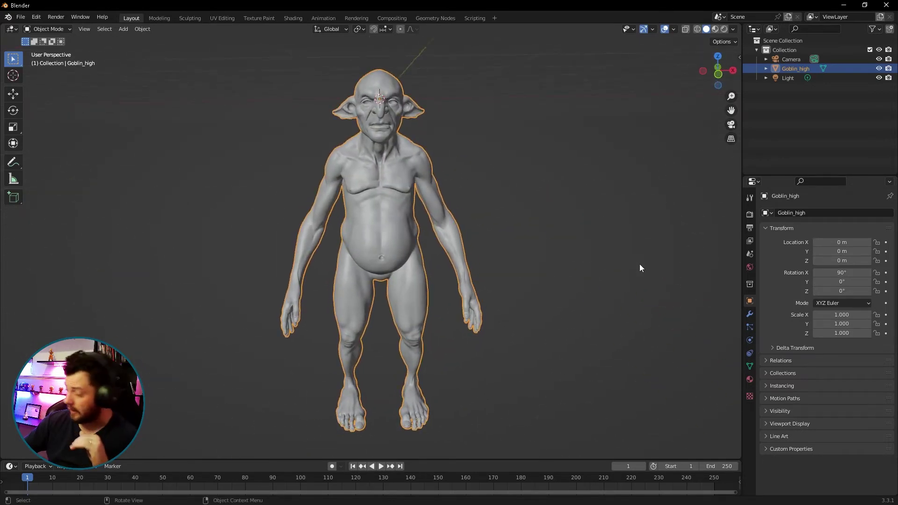
{"action": "left_click", "coordinate": [749, 379]}
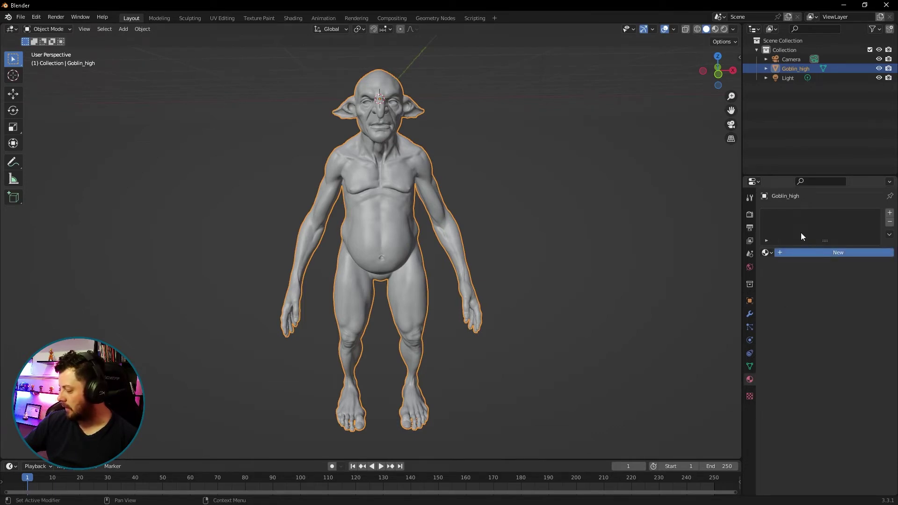
Add Material.001 with a Principled BSDF surface to Goblin_high
{"action": "left_click", "coordinate": [781, 252]}
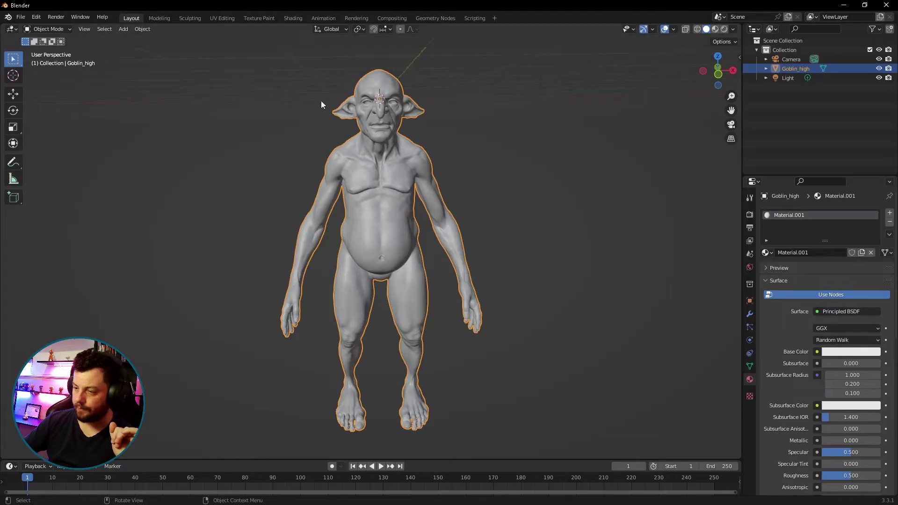
{"action": "middle_click_drag", "start_coordinate": [532, 190], "coordinate": [381, 183]}
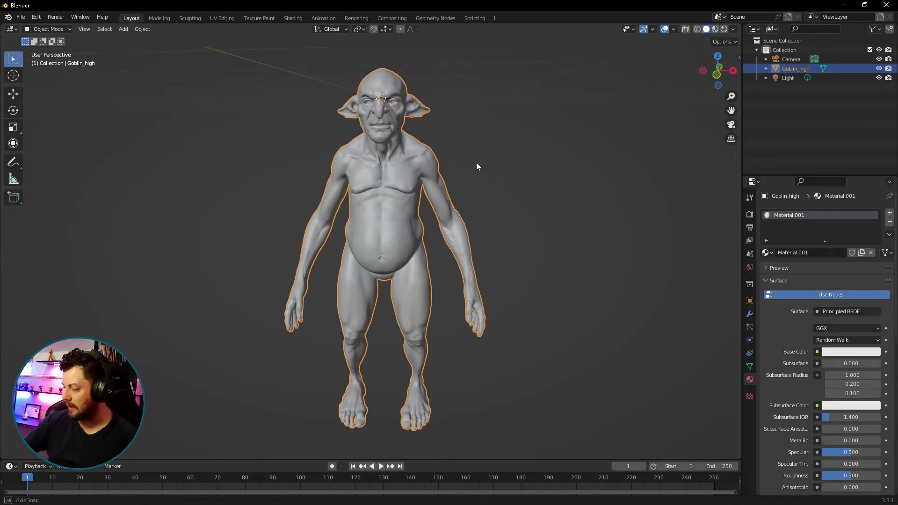
Frame the goblin front-on through the scene camera using Lock Camera to View, then show Render Properties
{"action": "key", "text": "KP_0"}
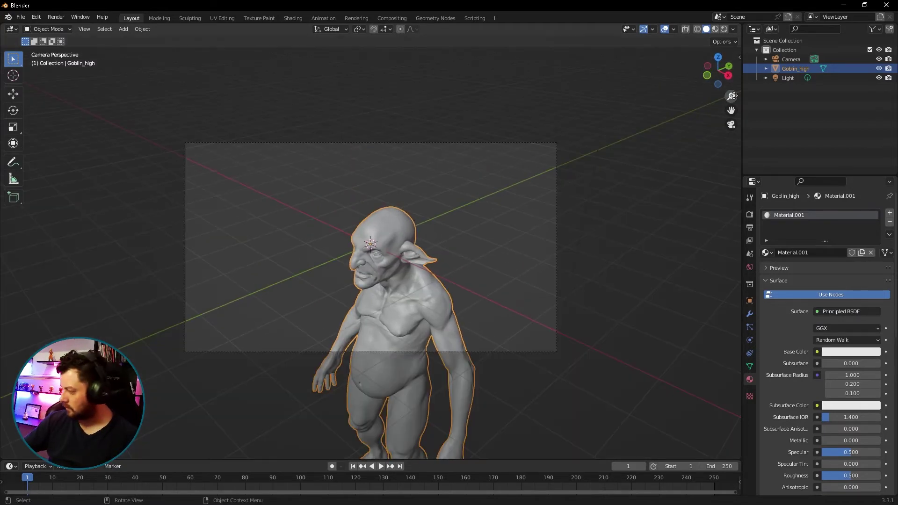
{"action": "left_click", "coordinate": [738, 58]}
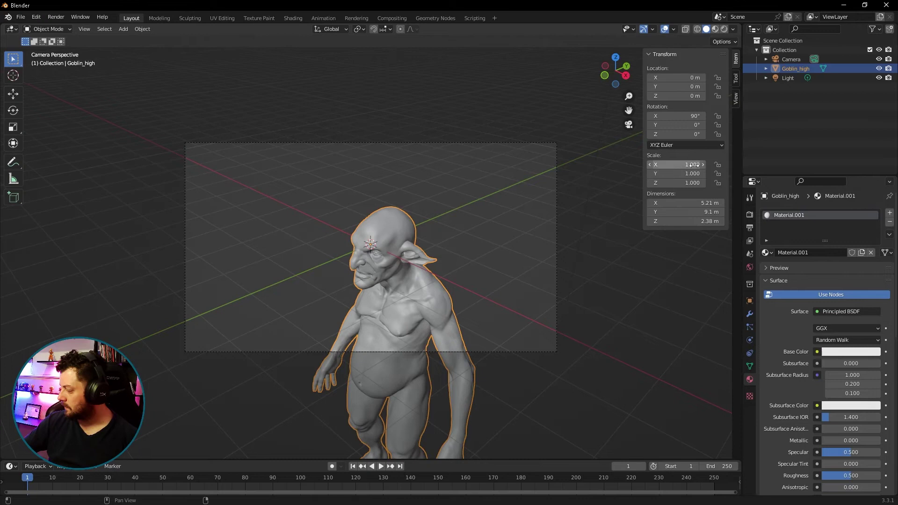
{"action": "left_click", "coordinate": [733, 104]}
{"action": "left_click", "coordinate": [687, 172]}
{"action": "mouse_move", "coordinate": [489, 234]}
{"action": "middle_mouse_down"}
{"action": "mouse_move", "coordinate": [444, 226]}
{"action": "mouse_move", "coordinate": [498, 217]}
{"action": "mouse_move", "coordinate": [488, 194]}
{"action": "mouse_move", "coordinate": [491, 220]}
{"action": "mouse_move", "coordinate": [495, 209]}
{"action": "mouse_move", "coordinate": [484, 209]}
{"action": "middle_mouse_up"}
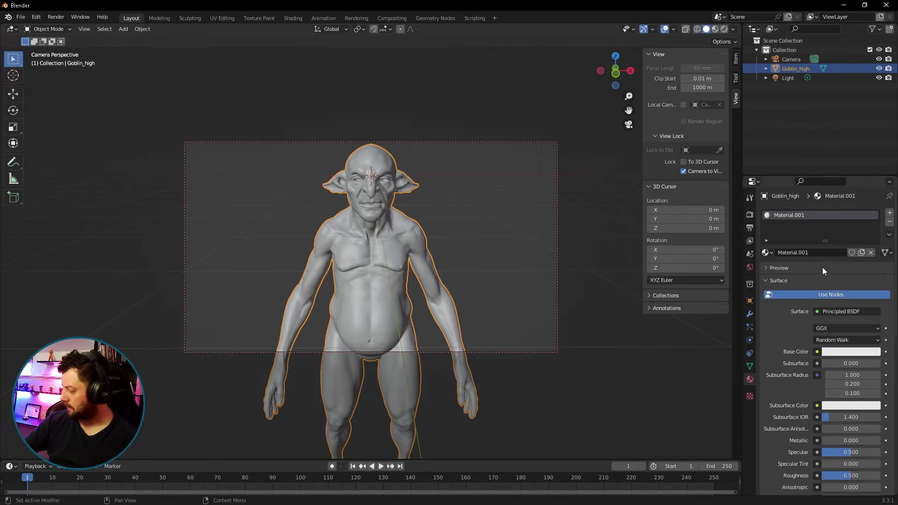
{"action": "left_click", "coordinate": [749, 216]}
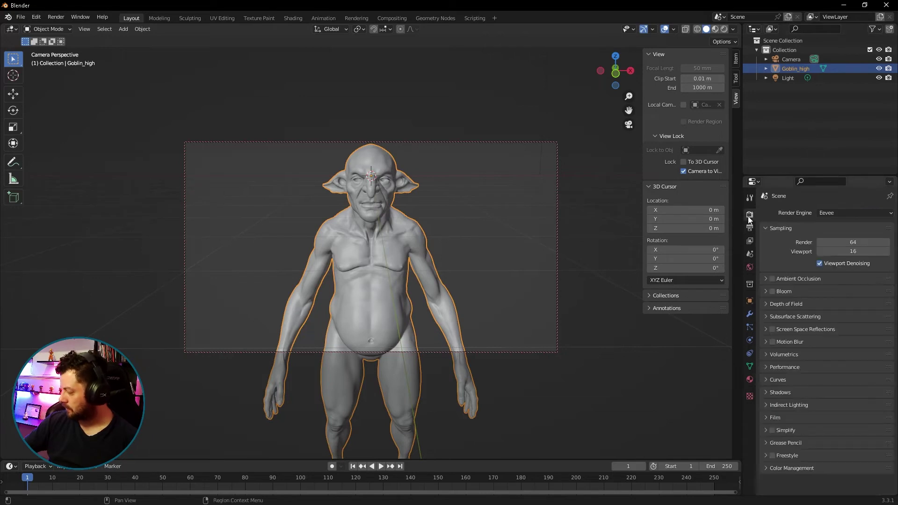
Change the render engine from Eevee to Cycles and render the current frame with F12
{"action": "left_click", "coordinate": [832, 214]}
{"action": "left_click", "coordinate": [839, 243]}
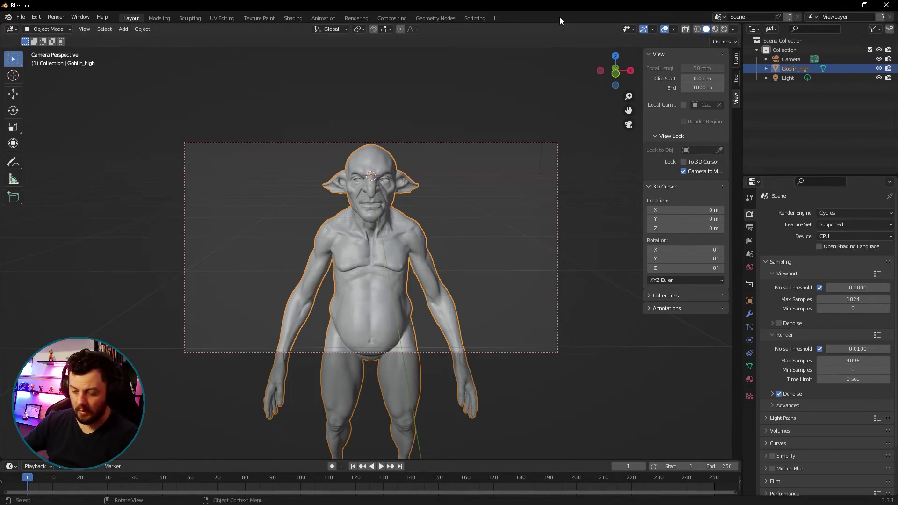
{"action": "key", "text": "F12"}
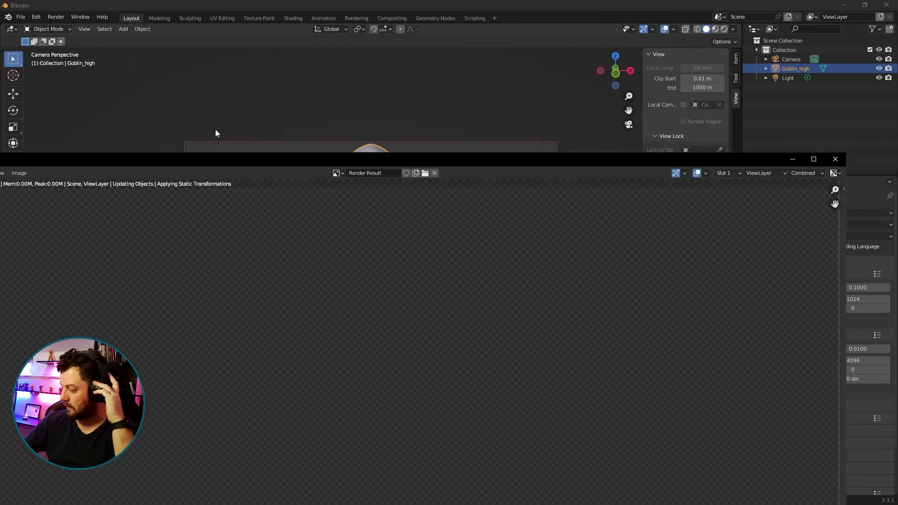
Maximize the Render Result window and zoom the goblin image while Cycles samples accumulate
{"action": "left_click", "coordinate": [813, 159]}
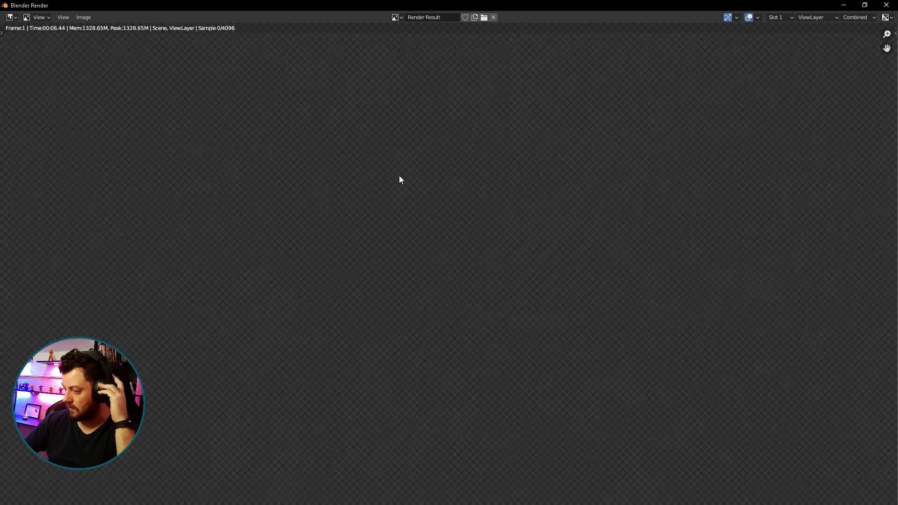
{"action": "scroll", "coordinate": [406, 181], "scroll_direction": "down", "scroll_amount": 5}
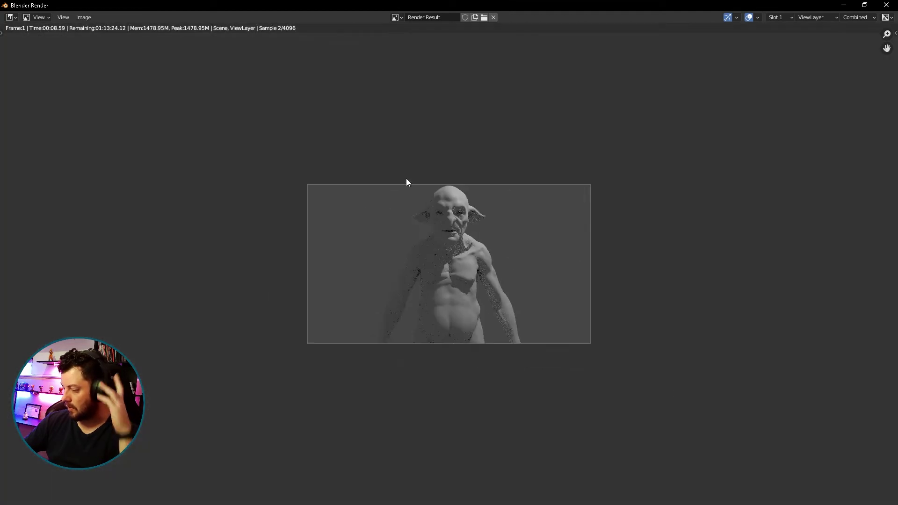
{"action": "scroll", "coordinate": [406, 179], "scroll_direction": "up", "scroll_amount": 3}
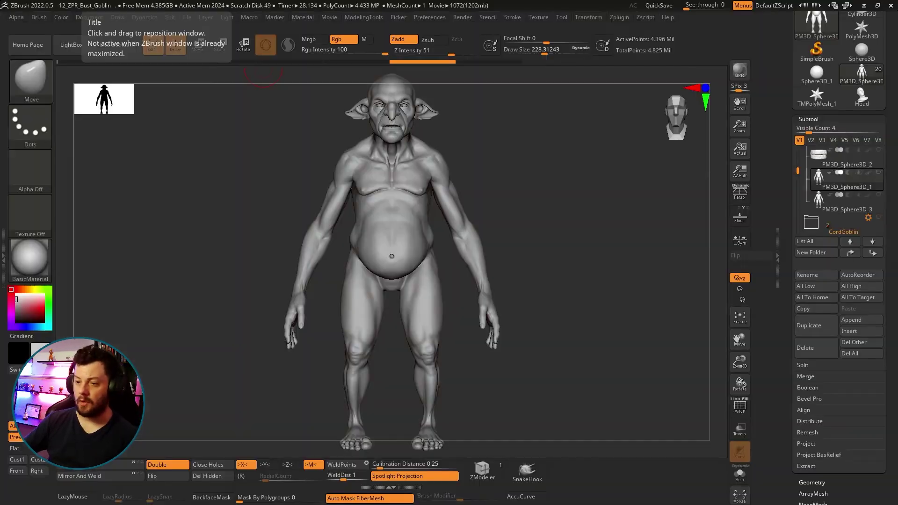
{"action": "mouse_move", "coordinate": [507, 160]}
{"action": "left_mouse_down"}
{"action": "mouse_move", "coordinate": [540, 173]}
{"action": "mouse_move", "coordinate": [528, 178]}
{"action": "mouse_move", "coordinate": [561, 171]}
{"action": "mouse_move", "coordinate": [531, 172]}
{"action": "mouse_move", "coordinate": [565, 182]}
{"action": "mouse_move", "coordinate": [565, 164]}
{"action": "left_mouse_up"}
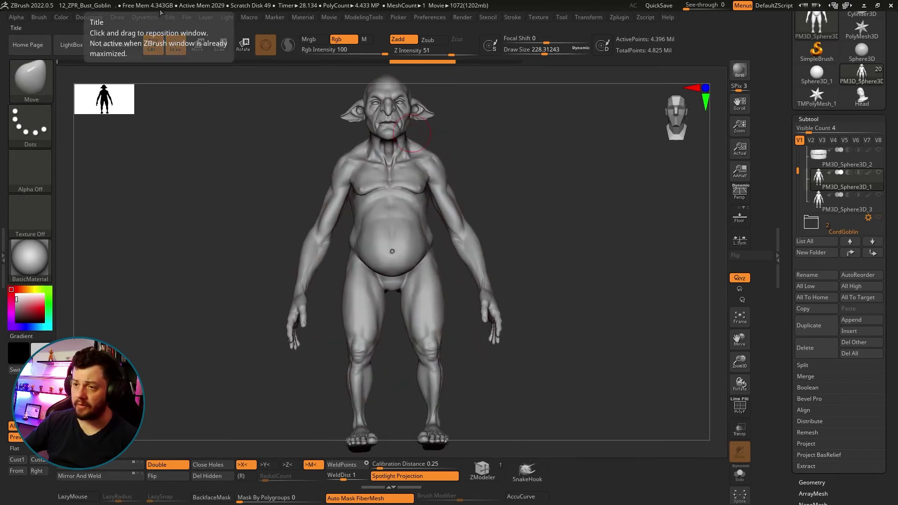
{"action": "mouse_move", "coordinate": [505, 144]}
{"action": "left_mouse_down"}
{"action": "mouse_move", "coordinate": [481, 170]}
{"action": "mouse_move", "coordinate": [518, 161]}
{"action": "left_mouse_up"}
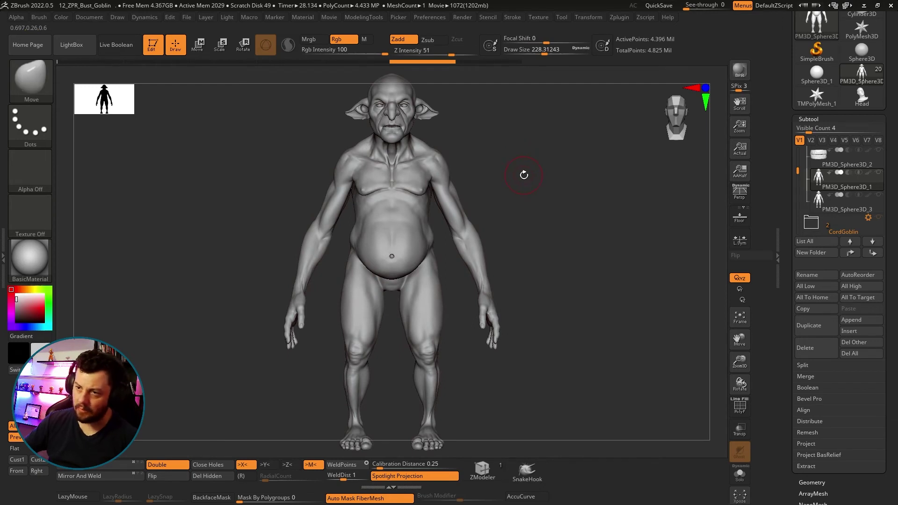
{"action": "mouse_move", "coordinate": [546, 184]}
{"action": "left_mouse_down"}
{"action": "mouse_move", "coordinate": [493, 201]}
{"action": "mouse_move", "coordinate": [566, 200]}
{"action": "left_mouse_up"}
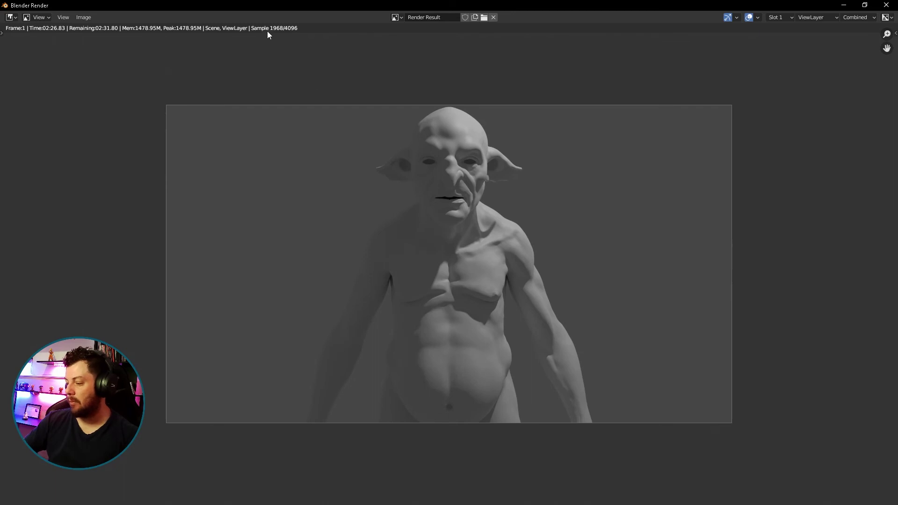
{"action": "scroll", "coordinate": [449, 216], "scroll_direction": "up", "scroll_amount": 6}
{"action": "scroll", "coordinate": [460, 215], "scroll_direction": "down", "scroll_amount": 6}
{"action": "scroll", "coordinate": [467, 215], "scroll_direction": "up", "scroll_amount": 3}
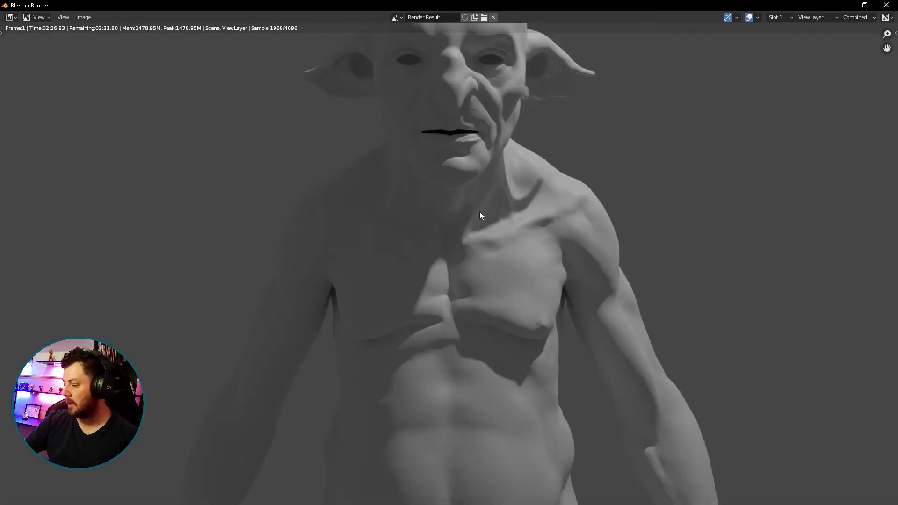
{"action": "scroll", "coordinate": [505, 150], "scroll_direction": "down", "scroll_amount": 3}
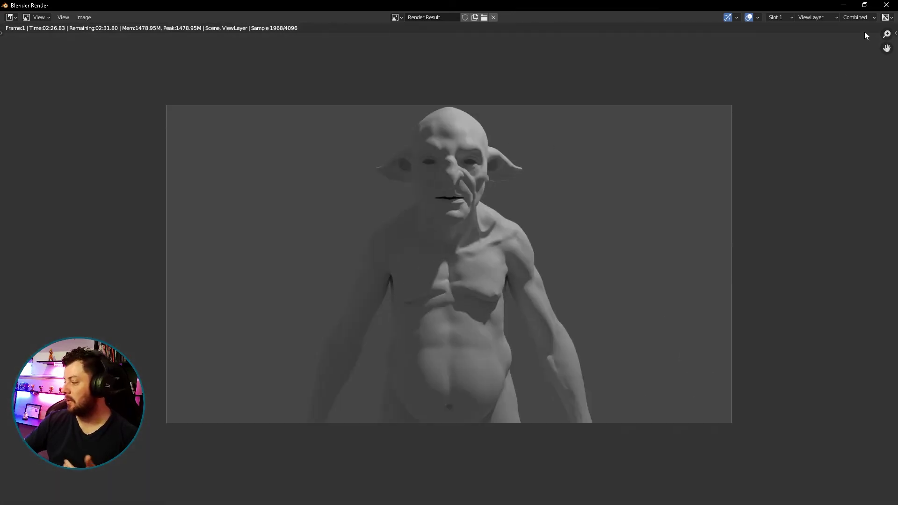